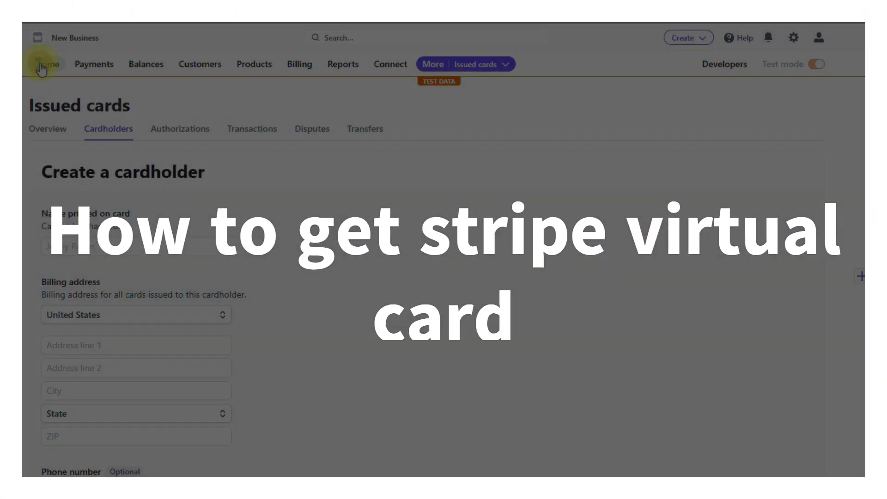
Return to the test-mode Home dashboard, leaving the cardholder form
click(41, 68)
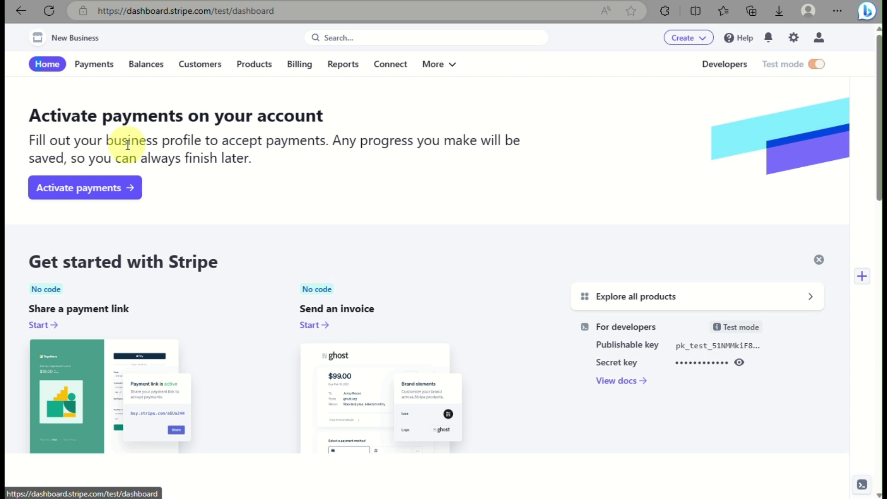
scroll(428, 364, down, 1)
scroll(426, 363, down, 3)
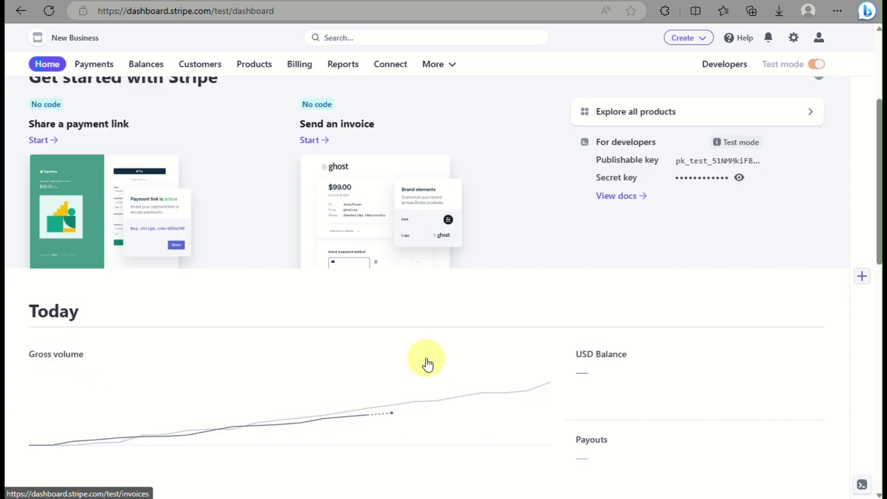
scroll(426, 358, down, 4)
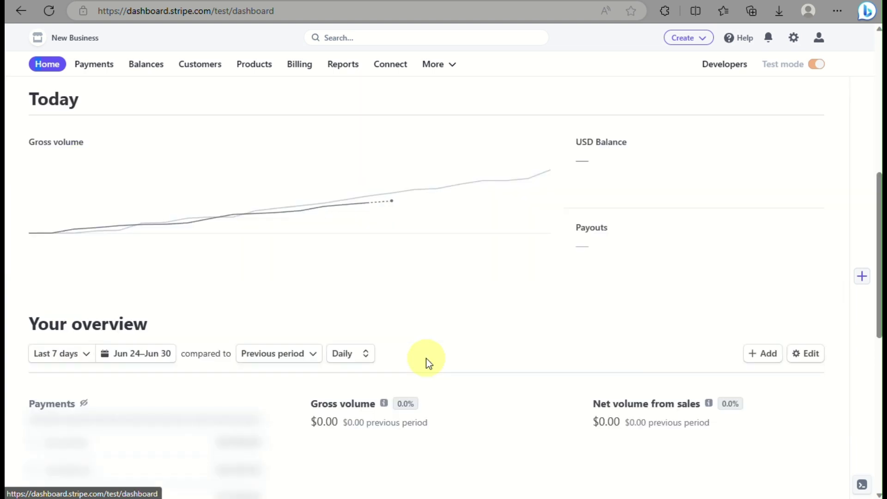
scroll(426, 359, down, 1)
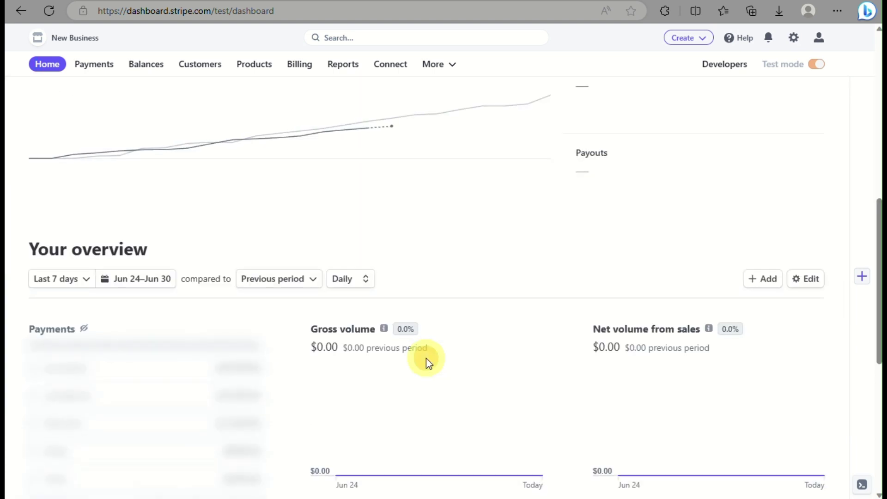
scroll(426, 358, down, 3)
scroll(426, 358, down, 3)
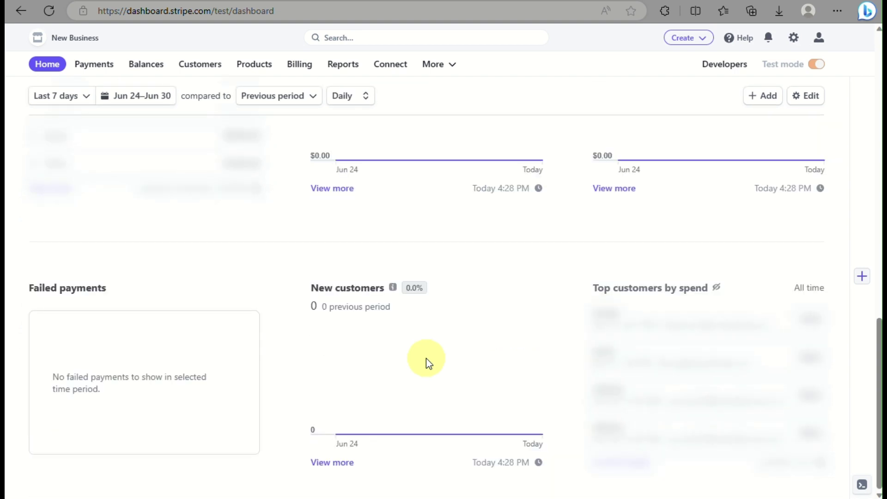
scroll(426, 359, up, 15)
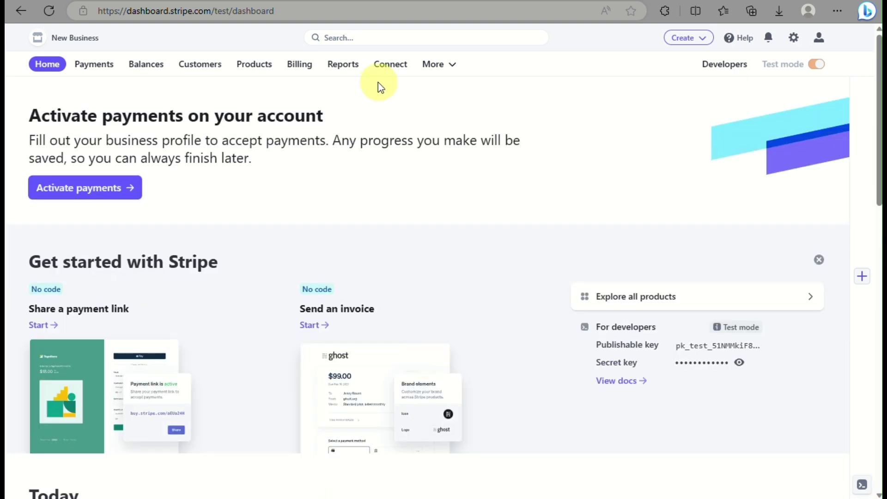
click(426, 71)
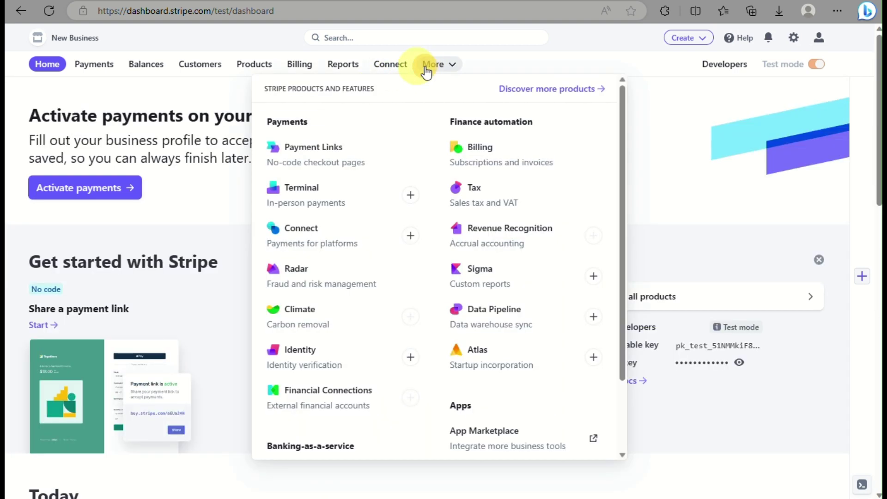
scroll(376, 323, down, 2)
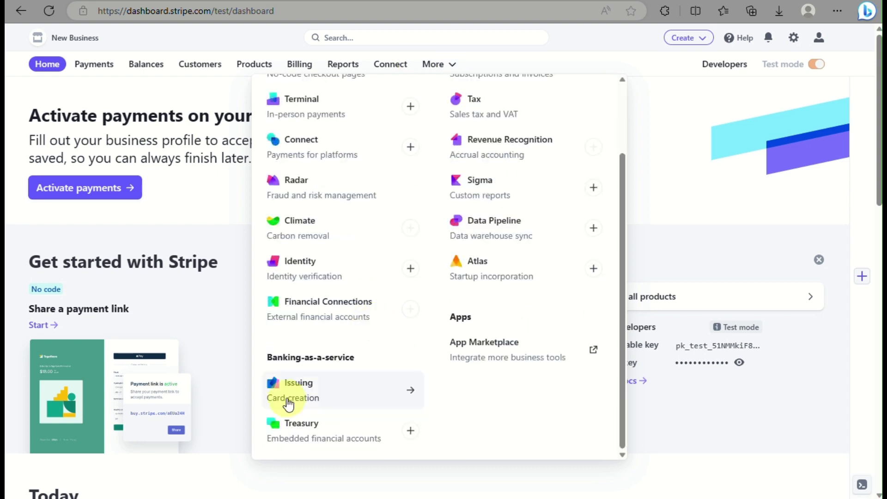
scroll(295, 402, up, 5)
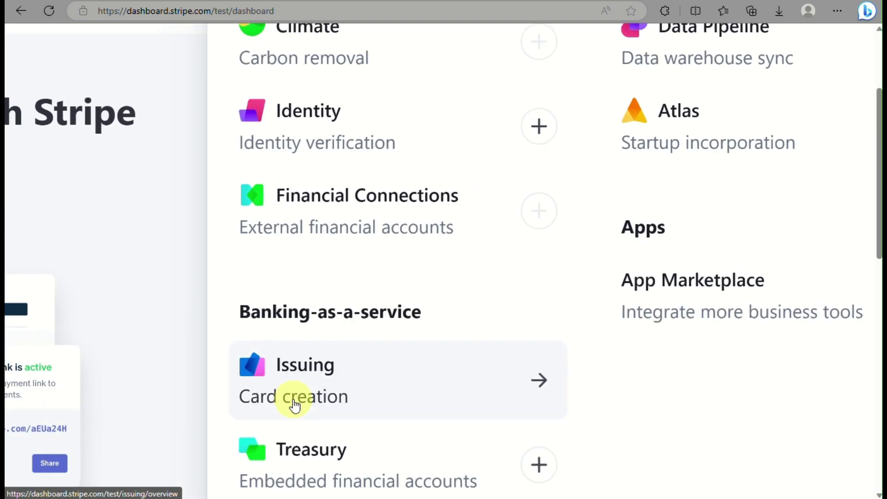
scroll(294, 404, down, 5)
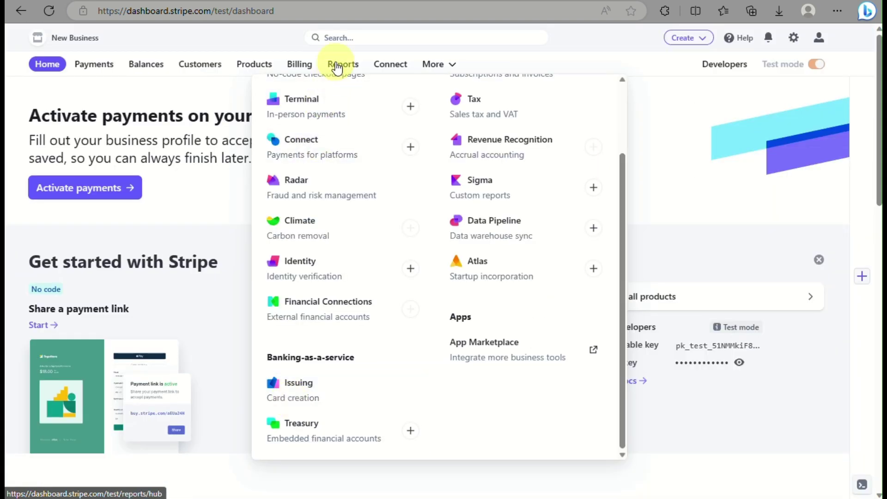
click(346, 38)
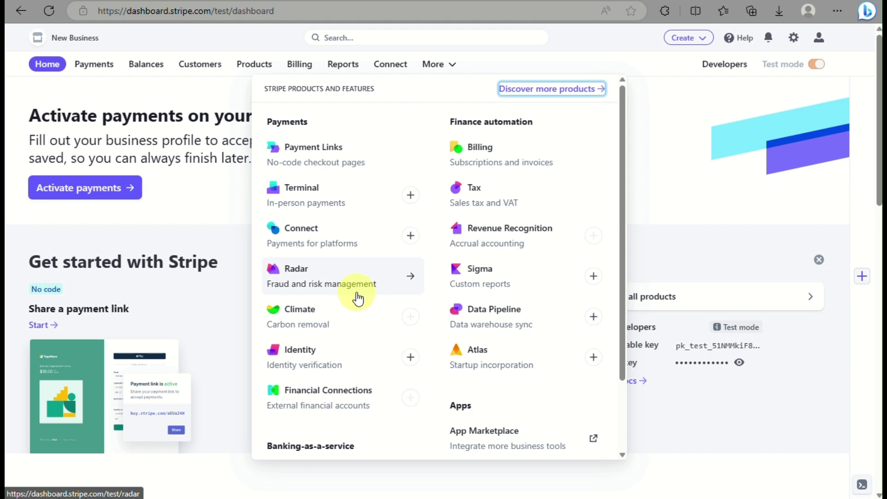
scroll(358, 298, down, 3)
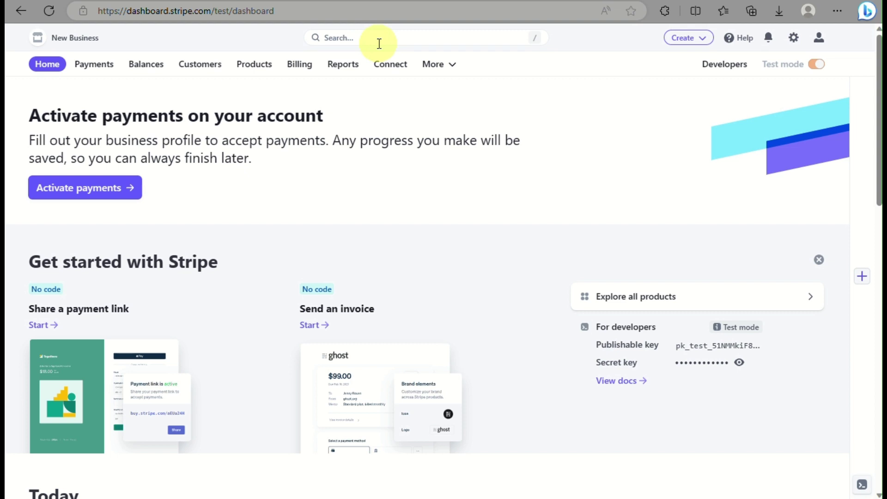
Search the dashboard for 'card' and go to Issued cards > Cardholders
click(379, 44)
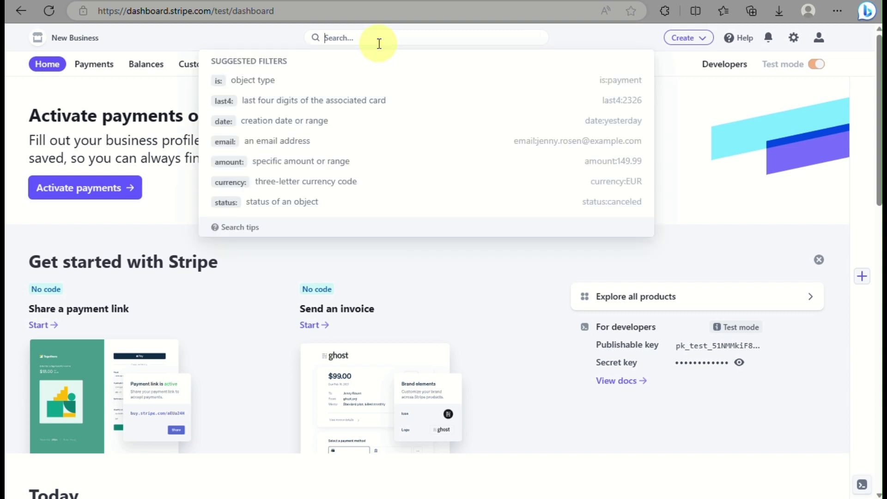
text(card)
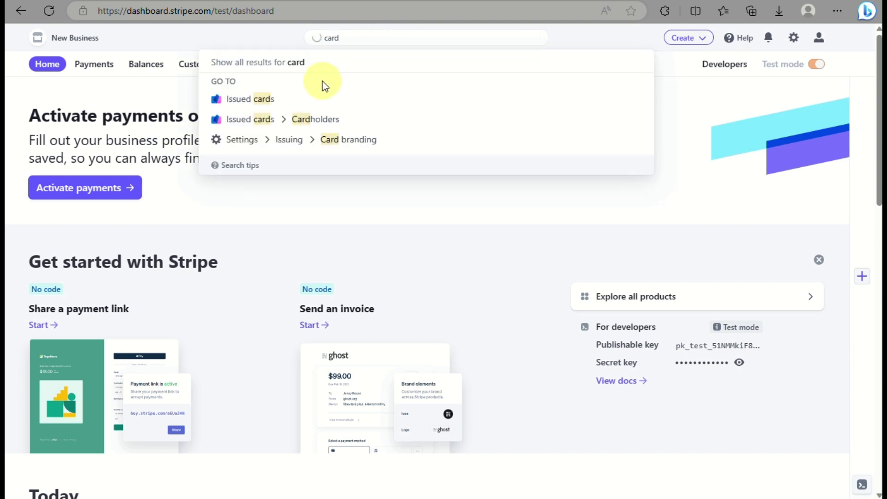
click(274, 119)
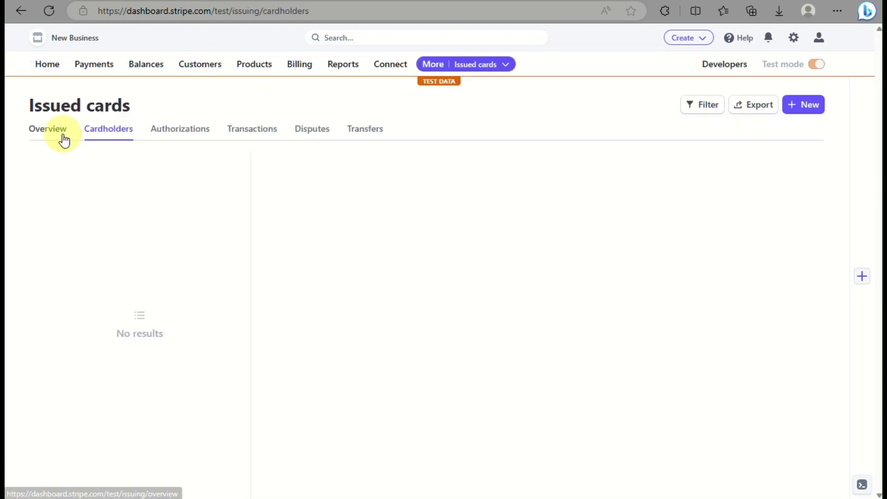
On the Issued cards overview, expand the checklist steps, ending on Add funds to your Issuing balance
click(60, 138)
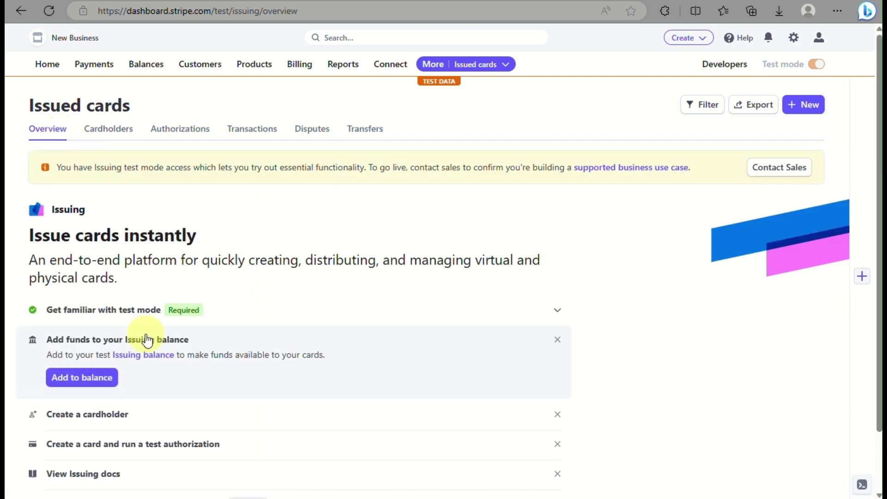
scroll(147, 340, down, 2)
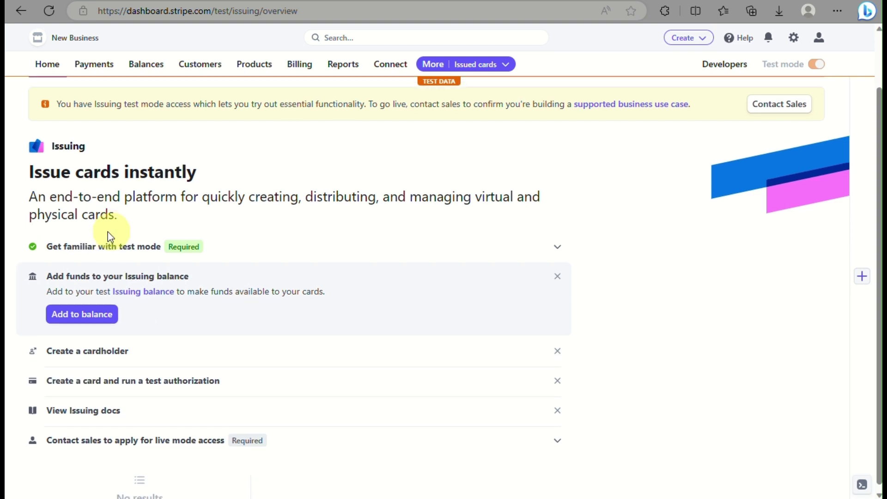
click(114, 246)
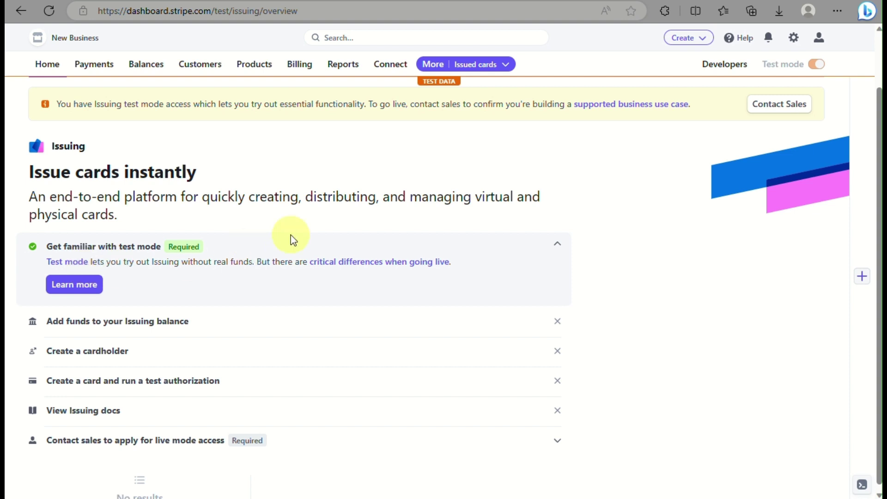
click(249, 326)
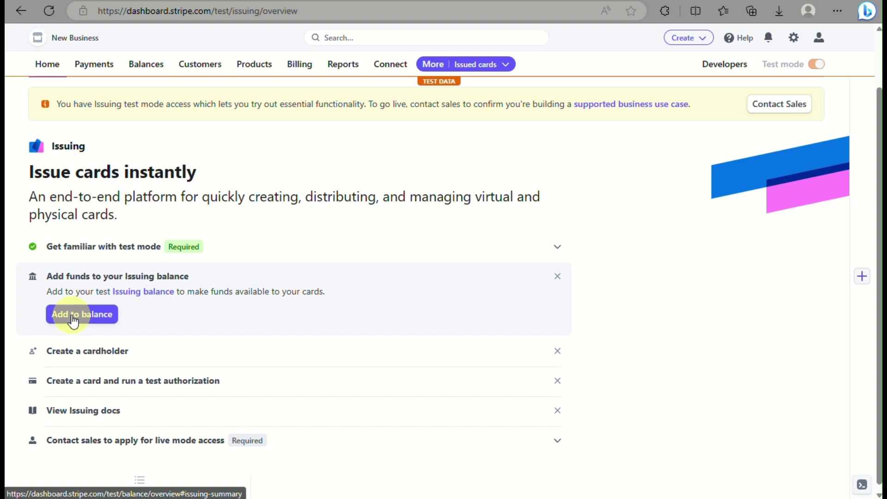
scroll(72, 320, down, 1)
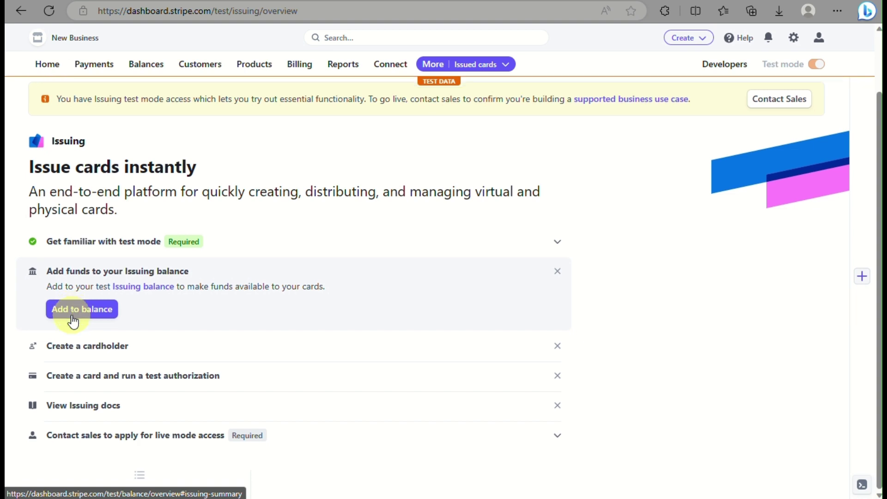
click(93, 344)
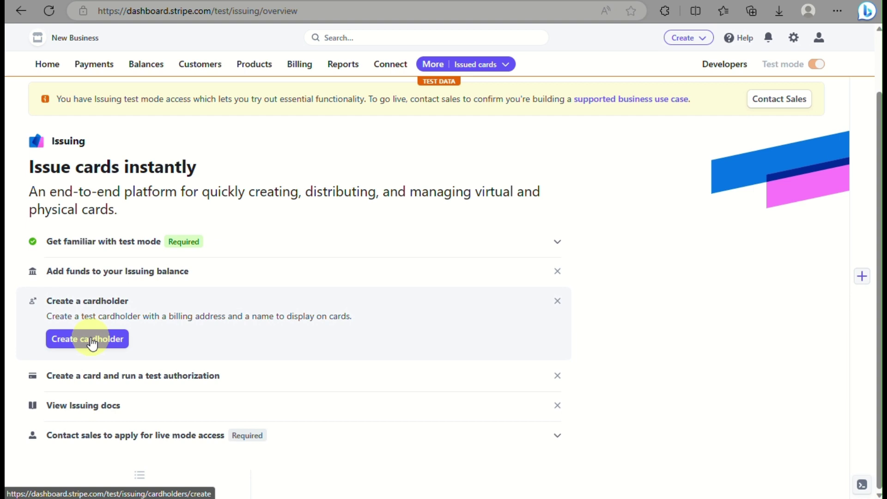
click(104, 278)
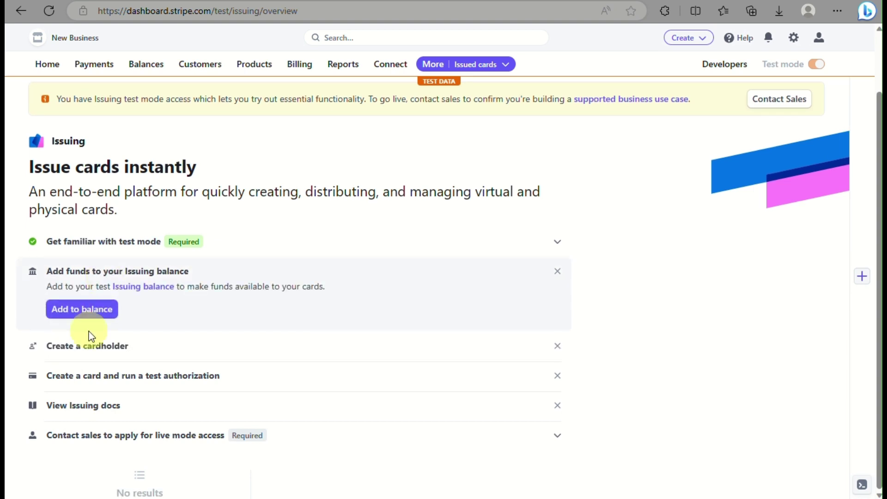
Go to Add to balance and view the top of the Balances overview
click(106, 308)
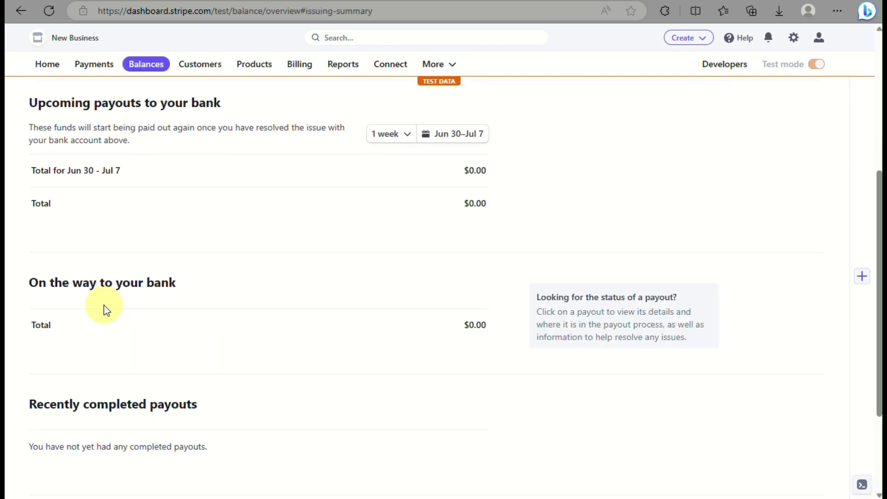
scroll(106, 309, up, 5)
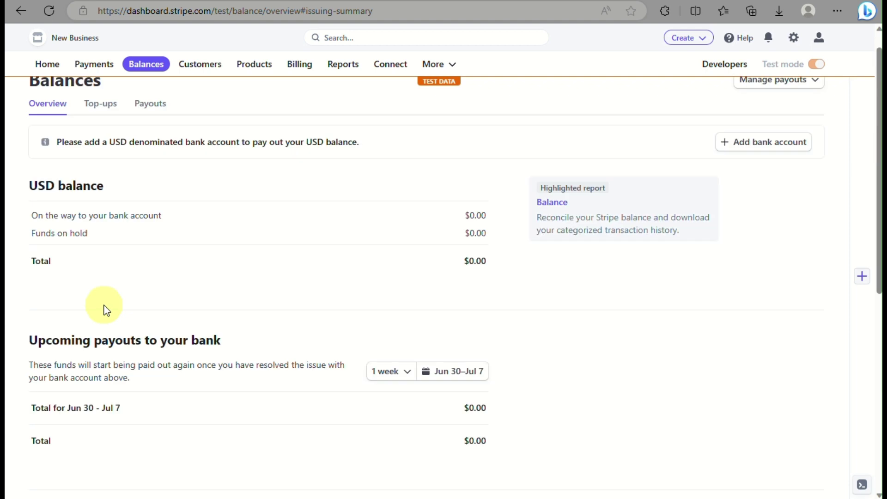
scroll(107, 310, up, 1)
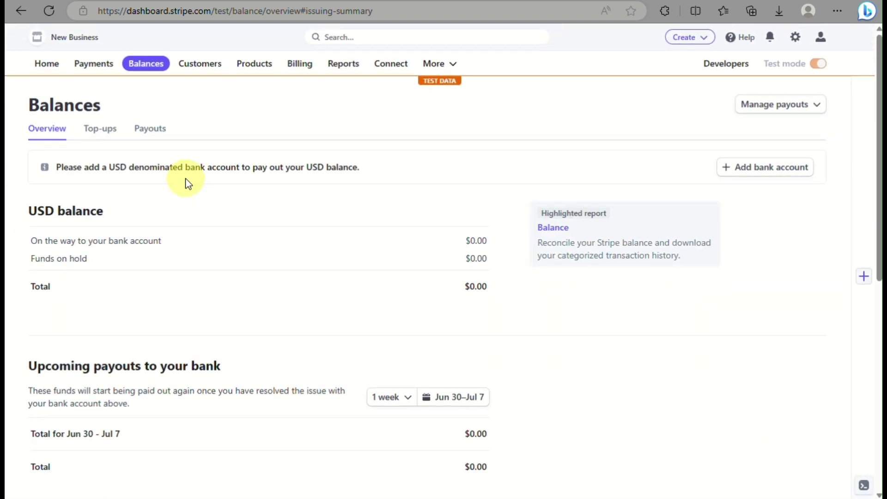
Open the bank account form, step through its fields, and cancel without adding an account
click(762, 178)
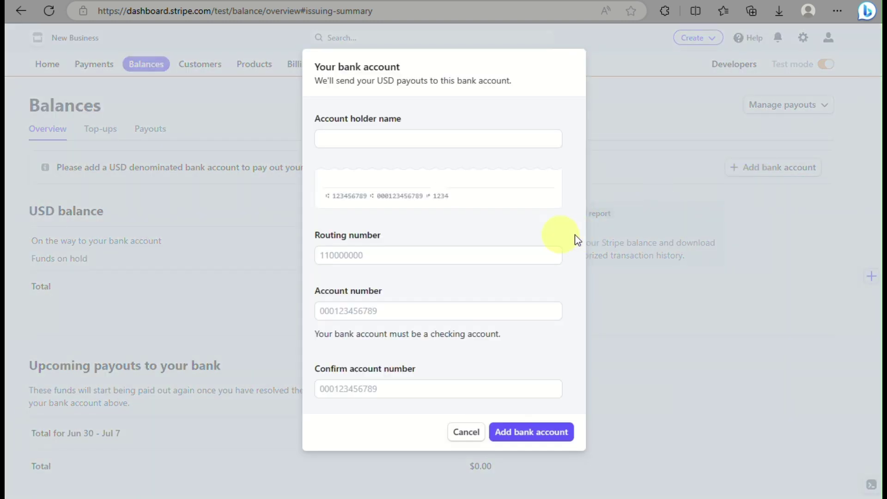
click(401, 134)
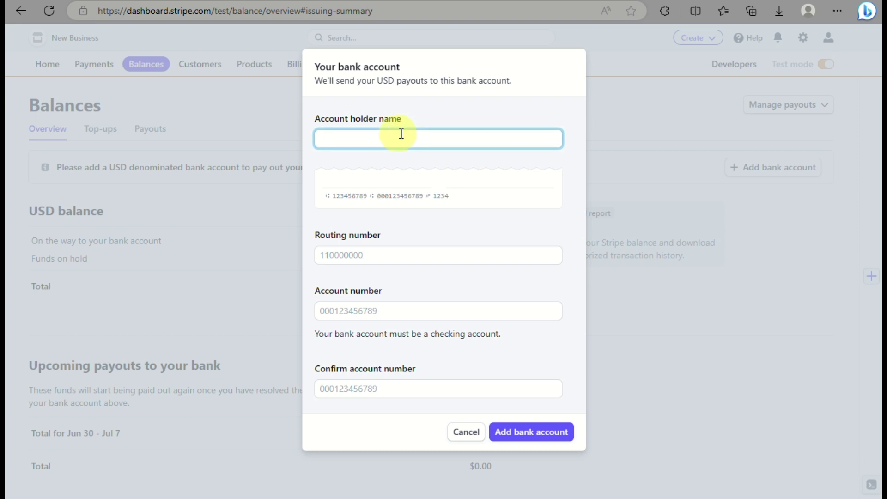
click(373, 184)
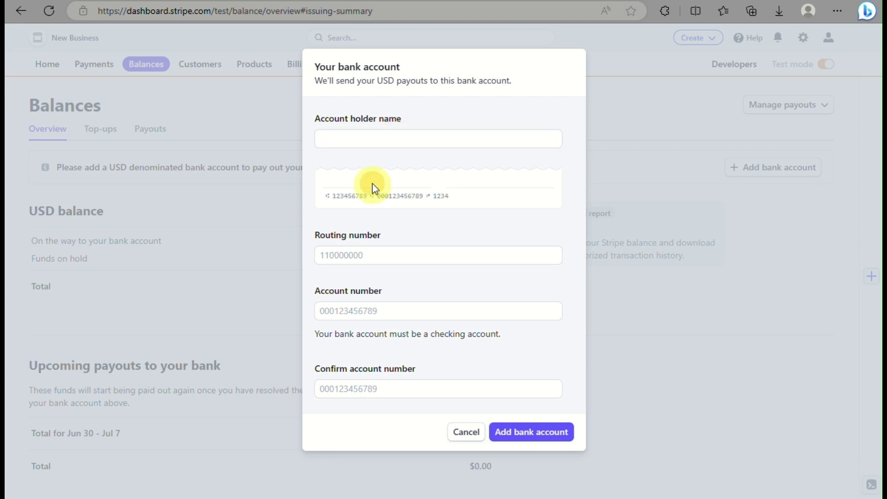
click(373, 255)
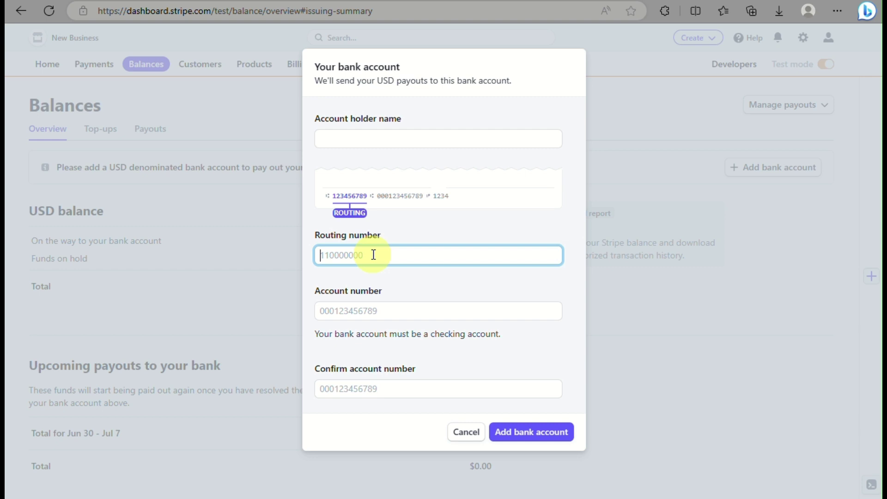
click(378, 303)
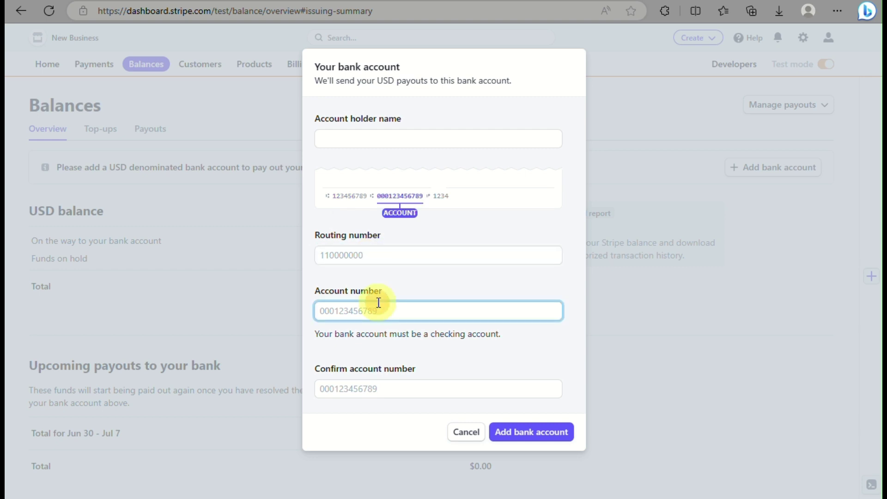
click(390, 388)
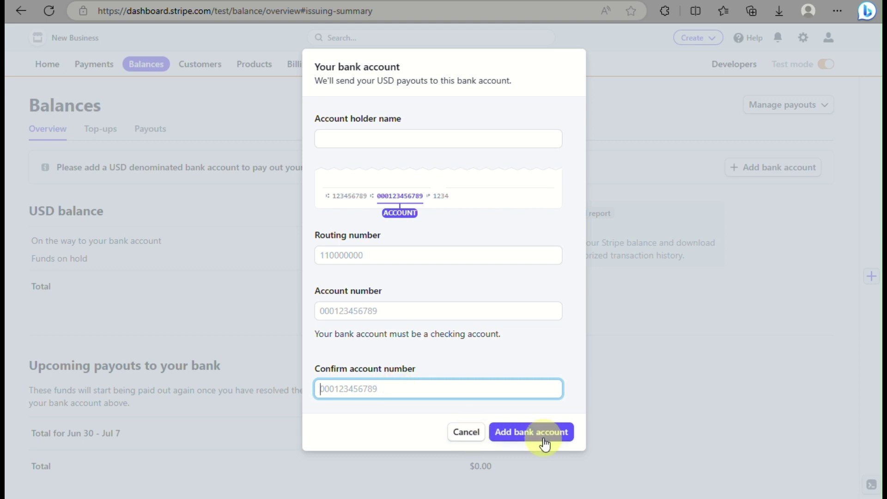
click(450, 434)
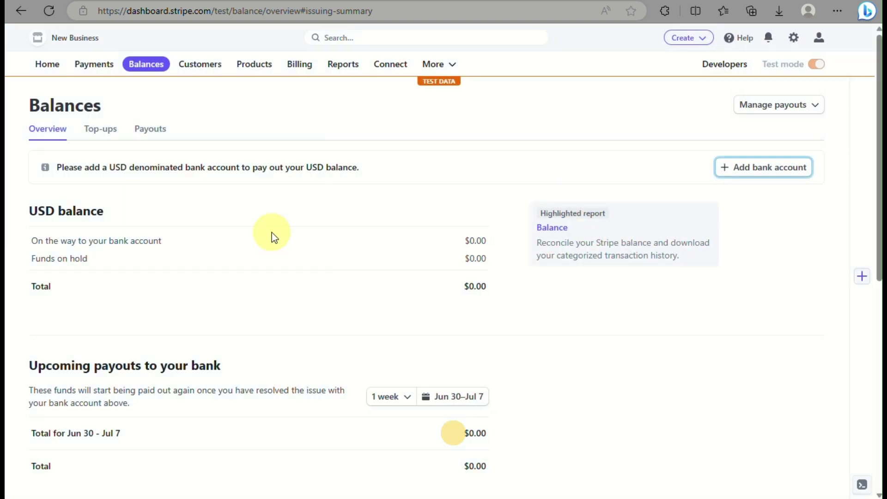
Visit Payments, Home and Balances, then bring up the Stripe products and features list
click(77, 67)
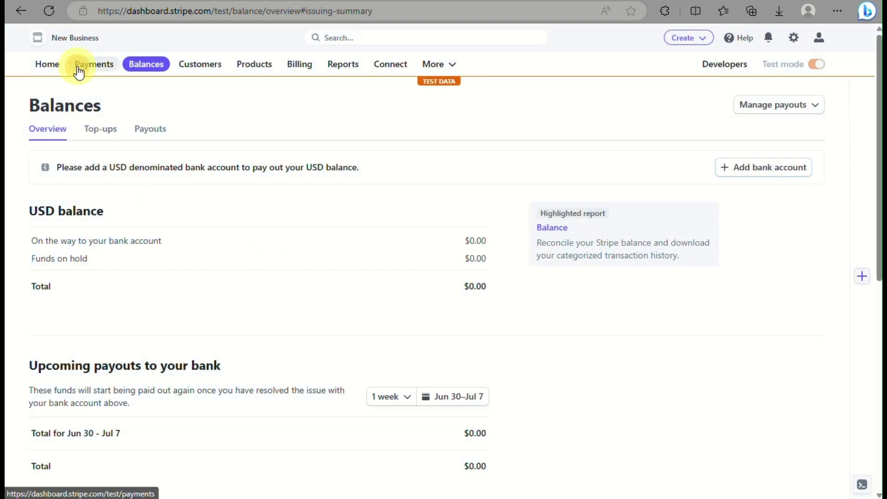
click(47, 70)
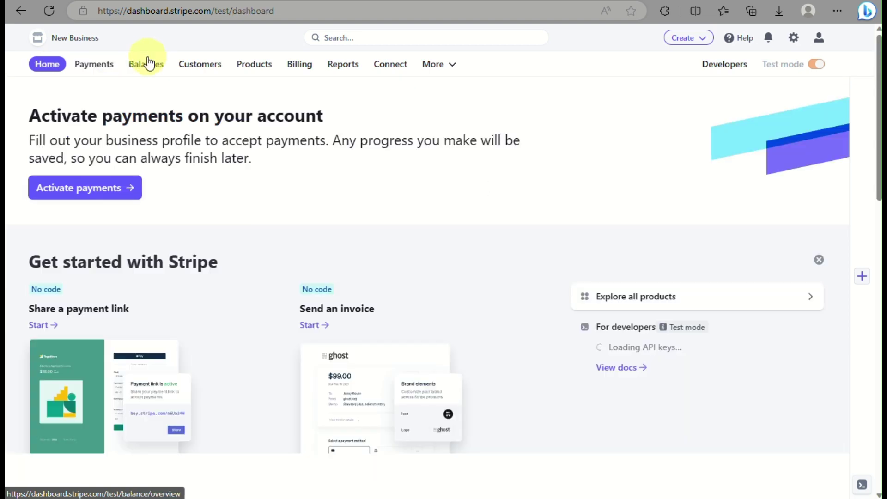
click(147, 63)
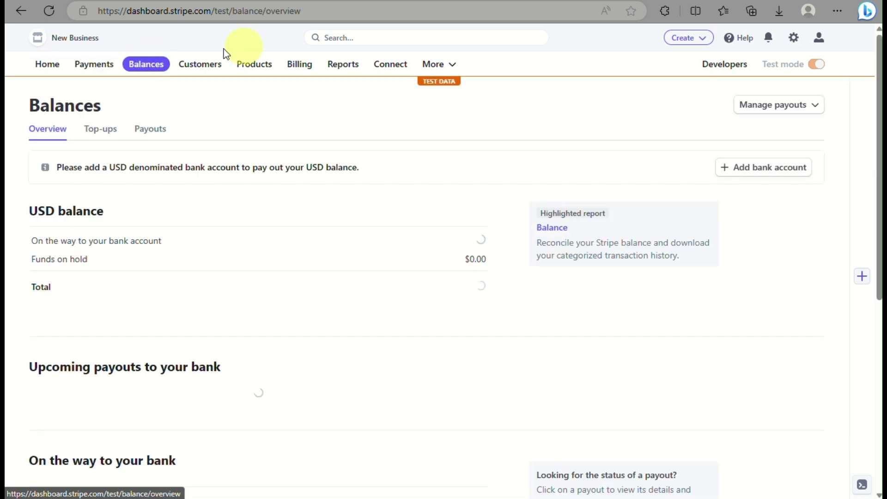
click(433, 64)
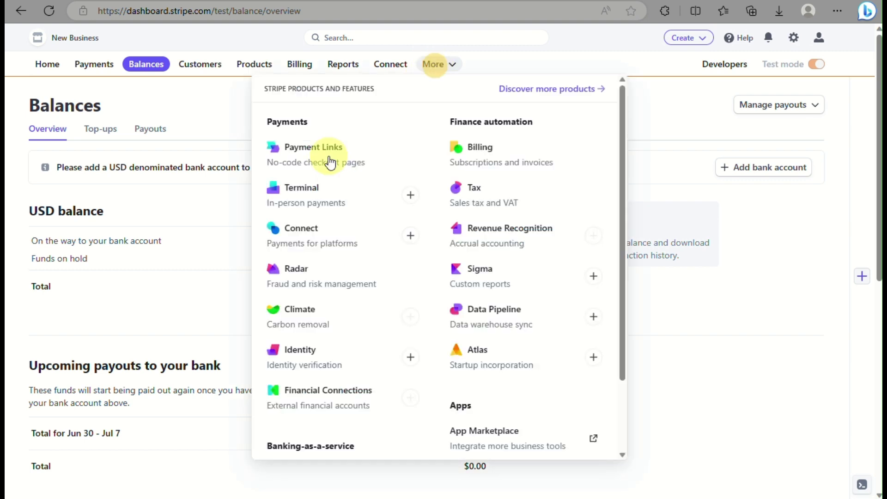
scroll(309, 387, down, 2)
From Issuing, expand the Create a cardholder checklist step and start a new cardholder
click(305, 393)
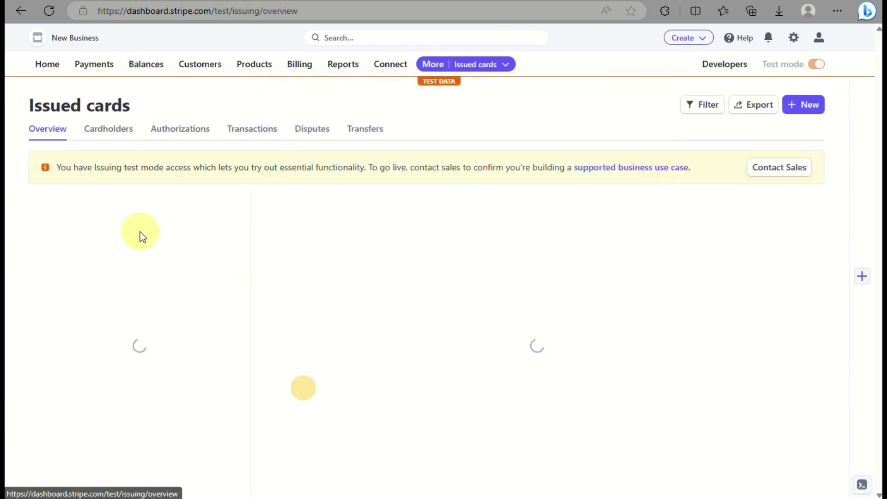
click(84, 341)
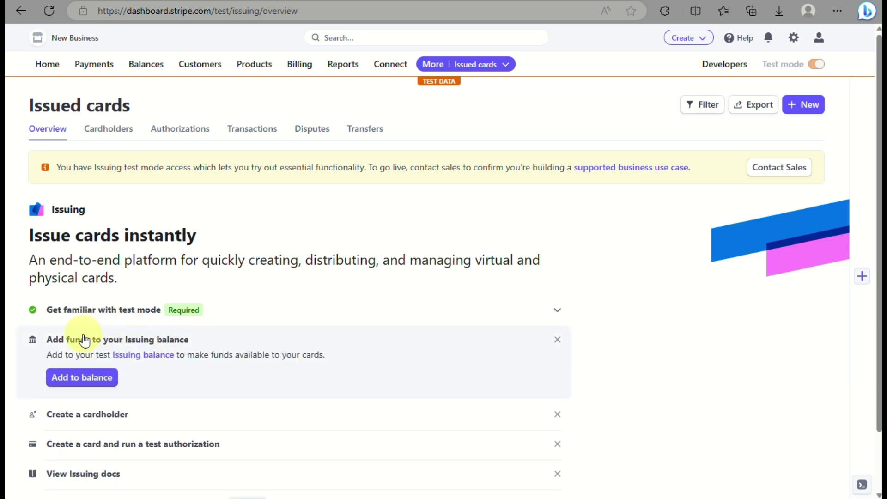
scroll(85, 340, down, 1)
click(88, 347)
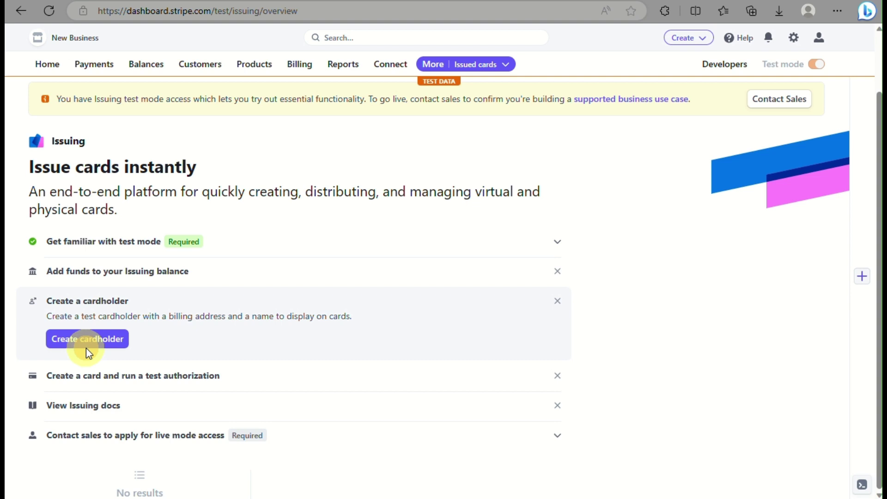
click(86, 348)
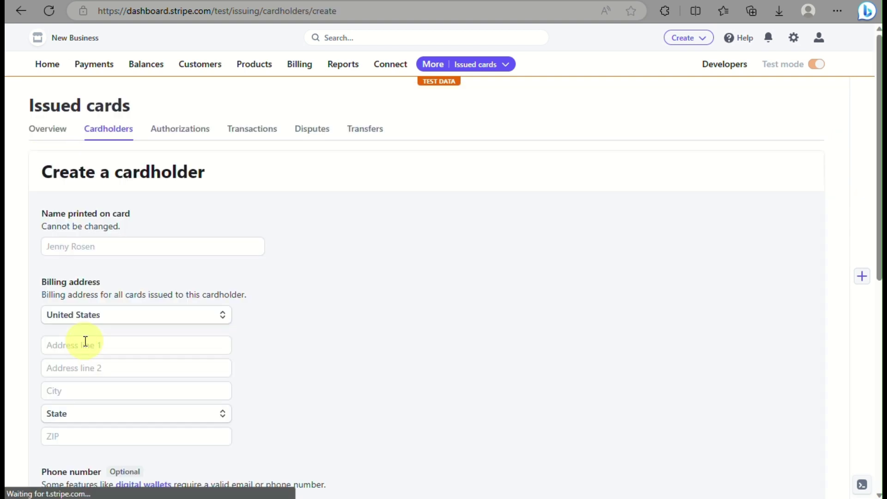
Enter the cardholder's full name as the name printed on the card, correcting the surname
click(82, 250)
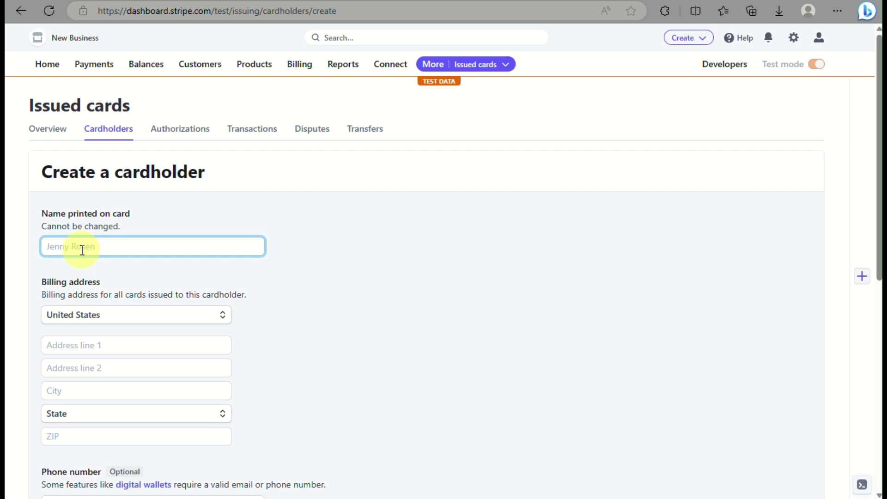
scroll(88, 273, down, 2)
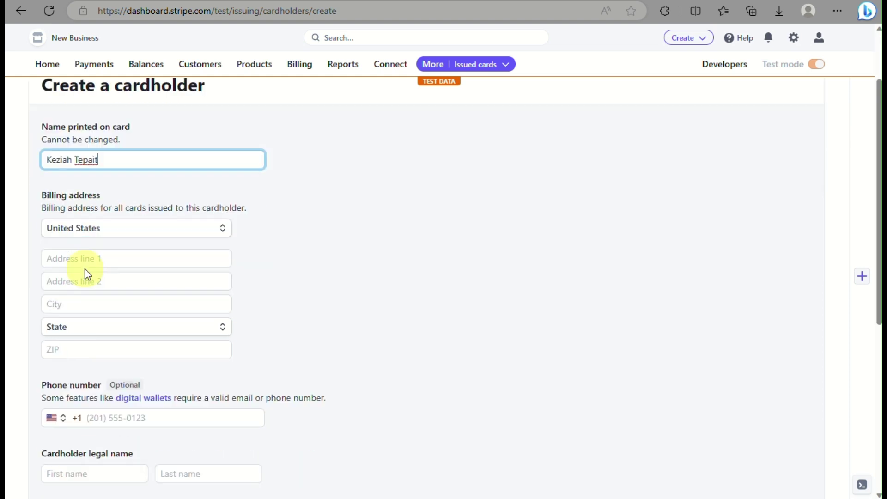
click(109, 228)
scroll(97, 296, down, 5)
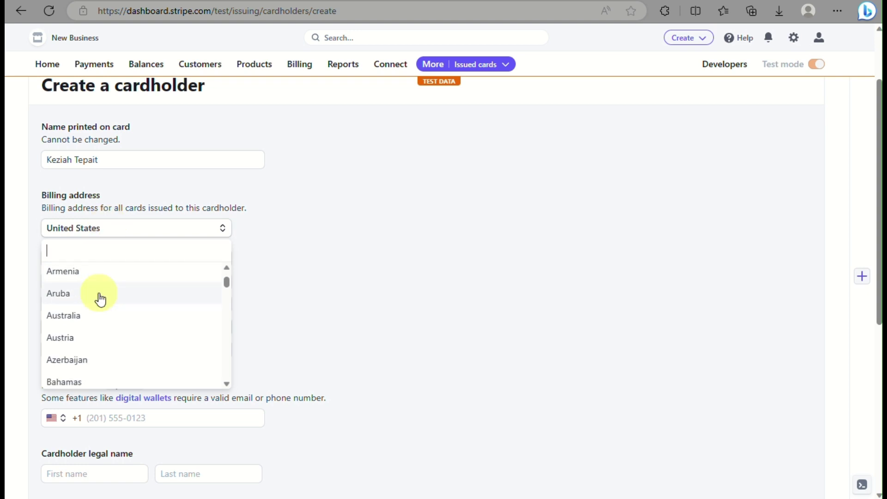
scroll(101, 299, down, 5)
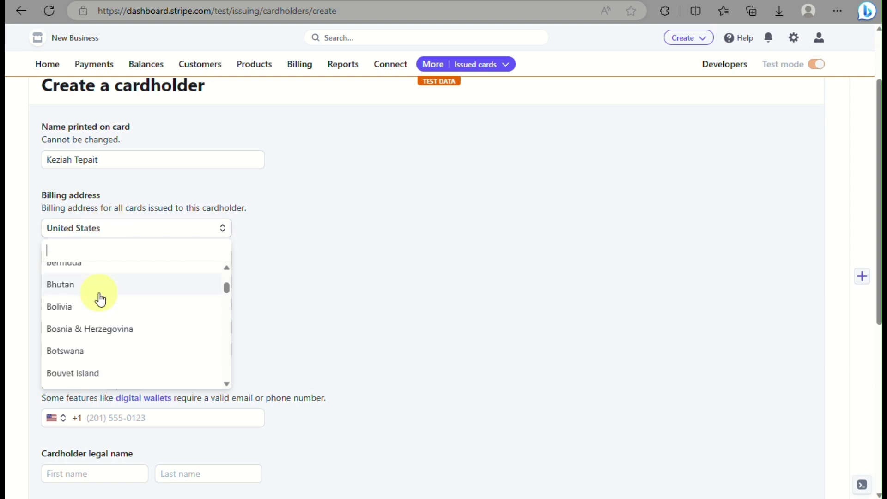
scroll(100, 299, down, 5)
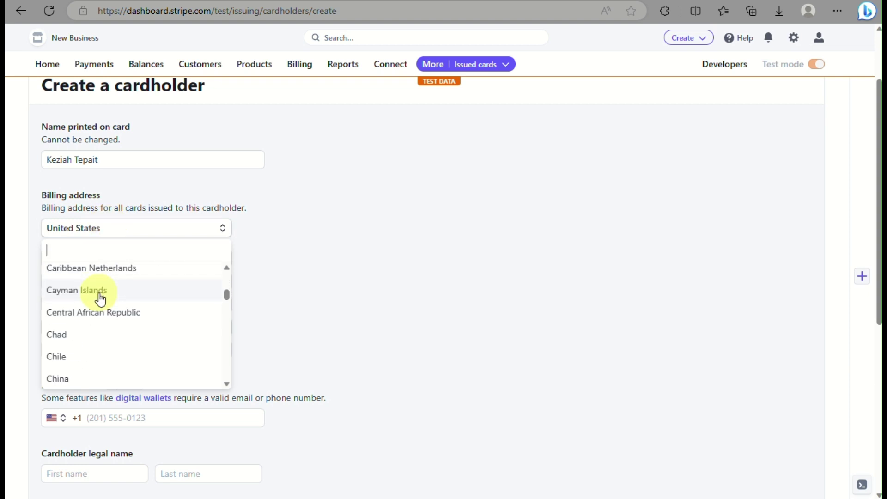
scroll(100, 299, down, 6)
scroll(100, 299, down, 15)
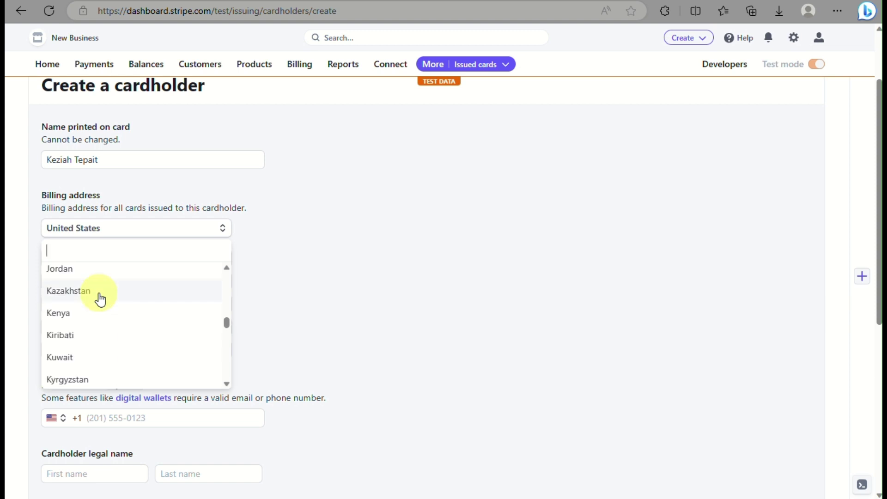
scroll(100, 299, down, 17)
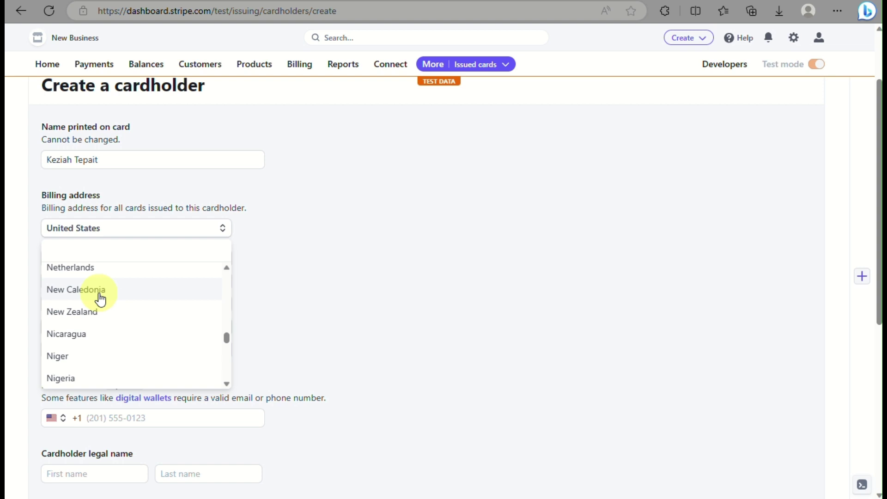
scroll(100, 299, down, 2)
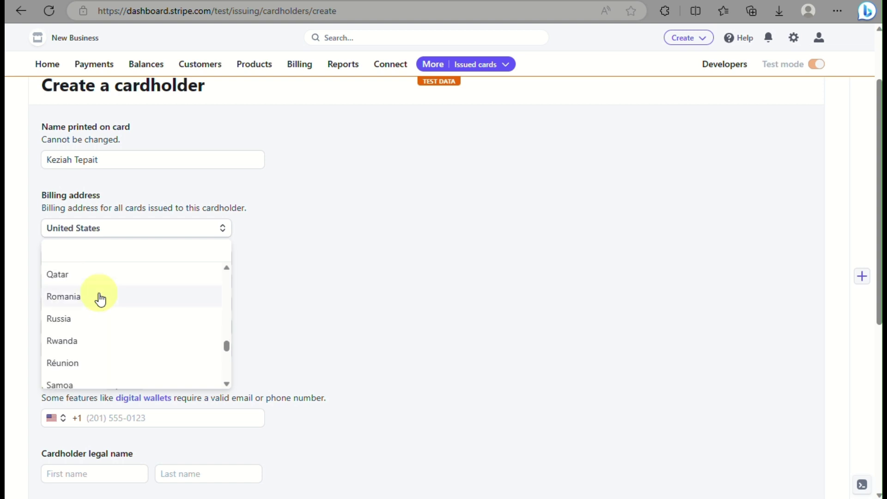
scroll(101, 300, up, 2)
scroll(100, 299, down, 1)
scroll(100, 300, up, 15)
scroll(100, 299, up, 18)
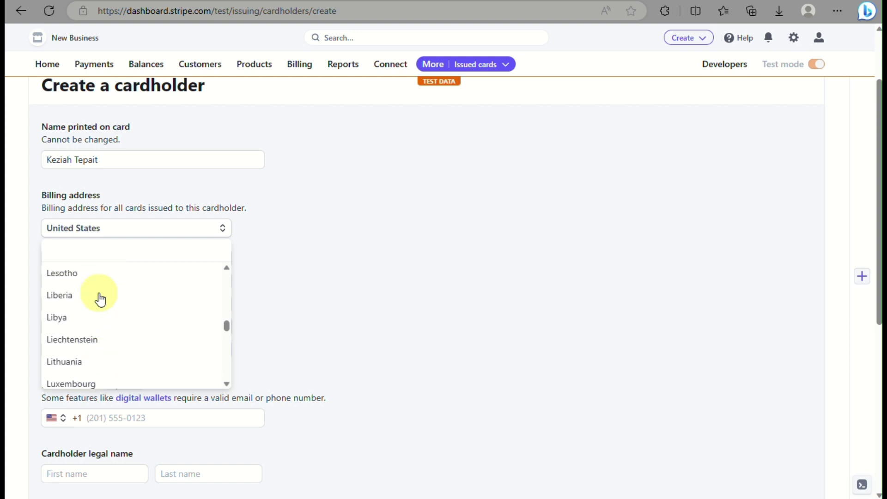
scroll(100, 299, up, 20)
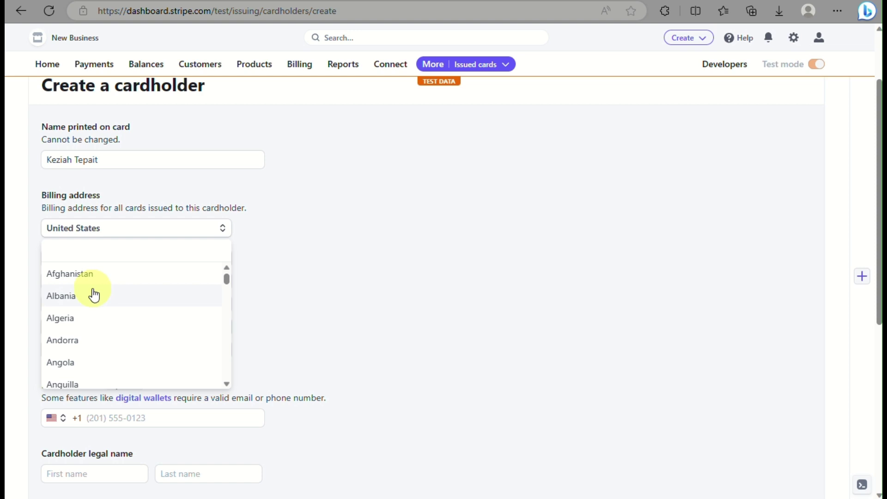
click(318, 279)
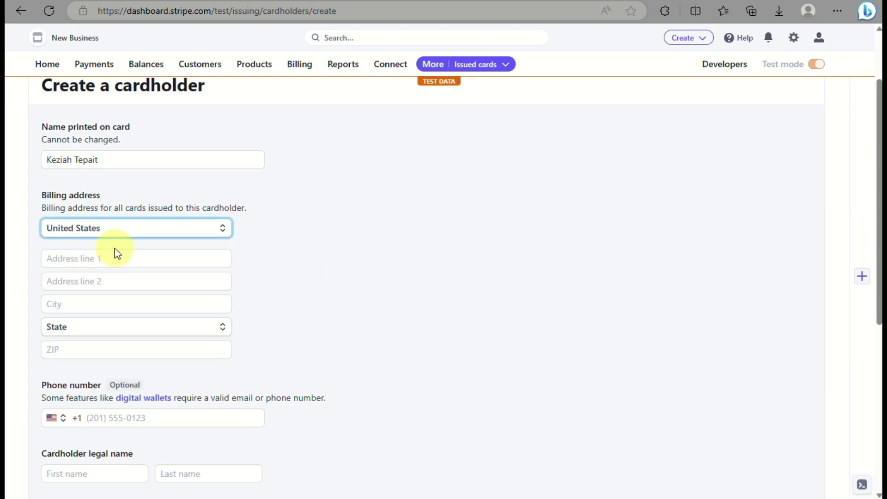
click(119, 264)
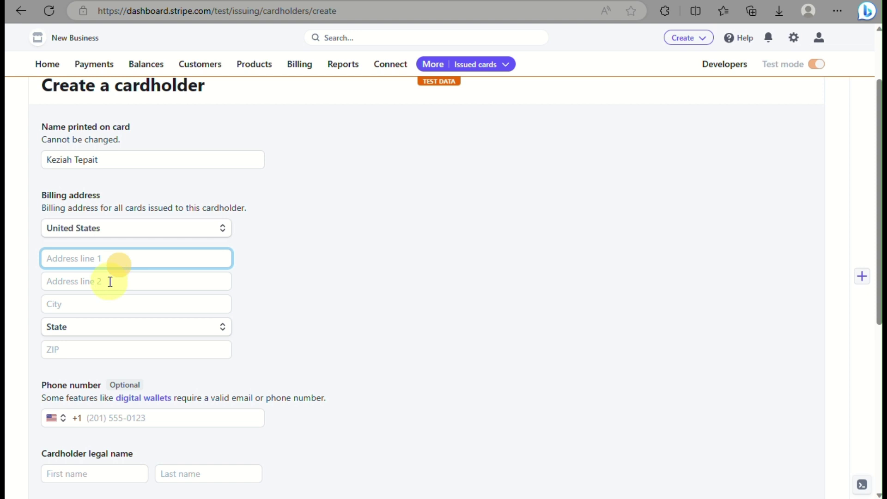
click(106, 306)
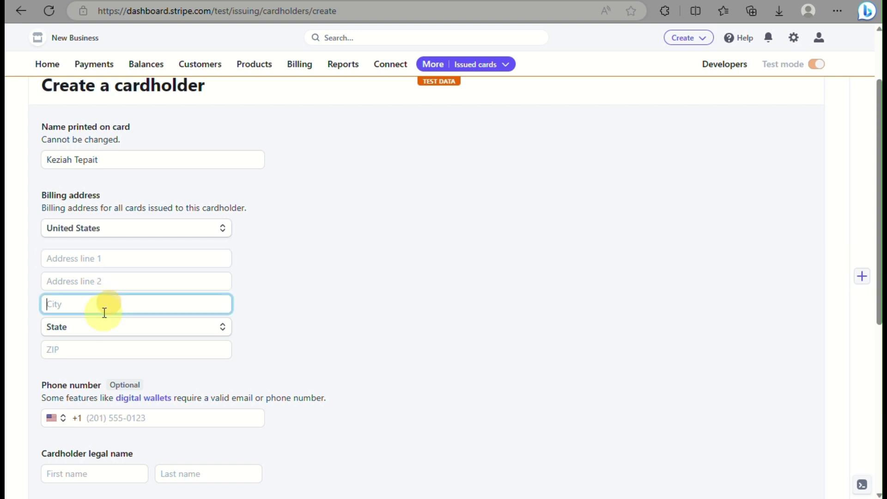
click(102, 328)
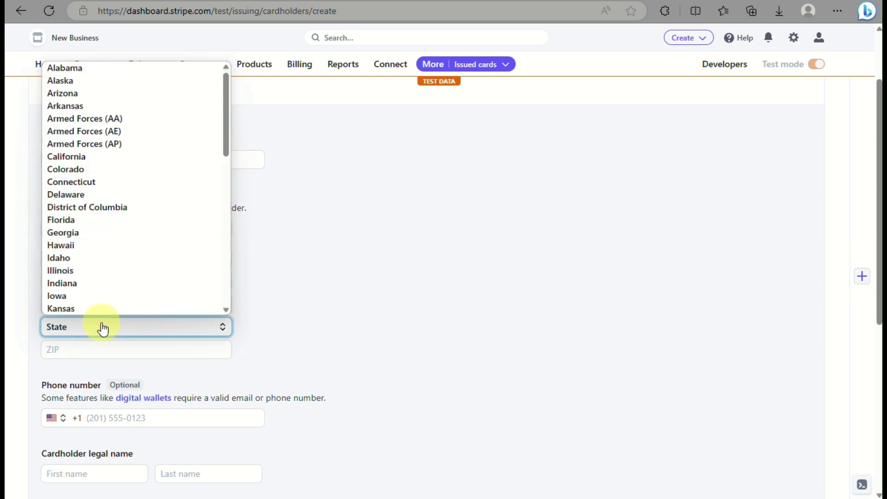
click(105, 347)
scroll(105, 348, down, 3)
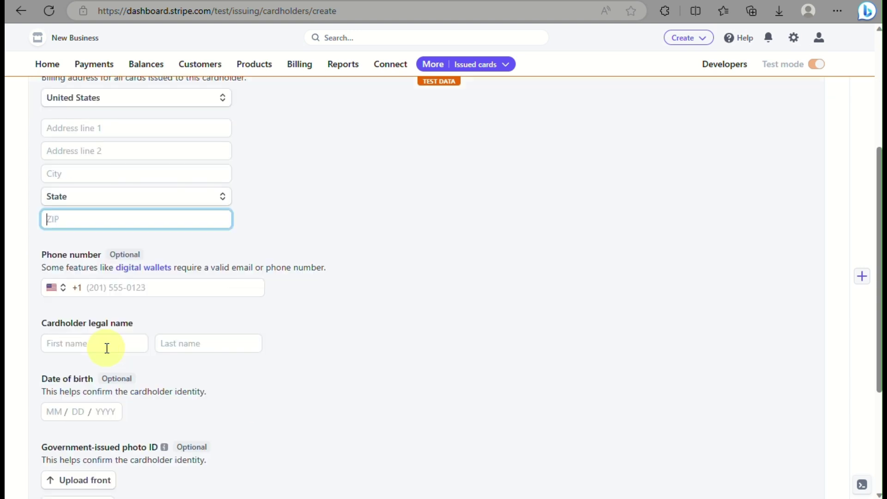
click(98, 287)
scroll(98, 287, down, 4)
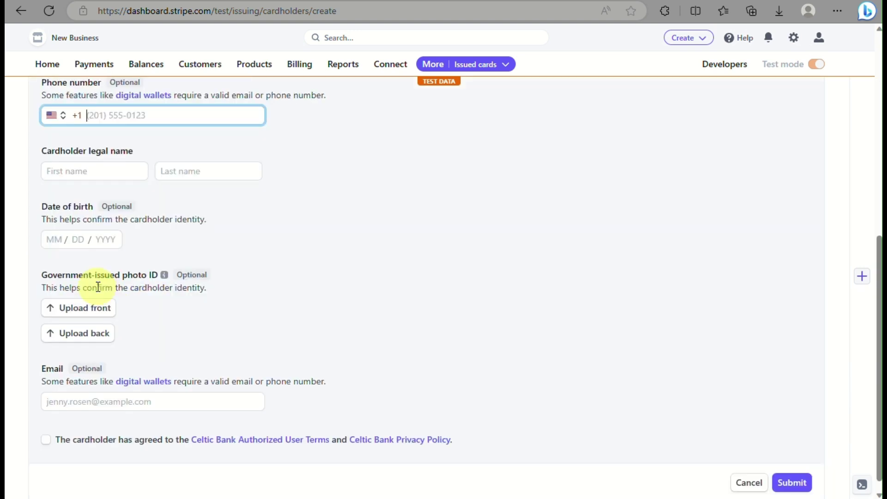
click(84, 168)
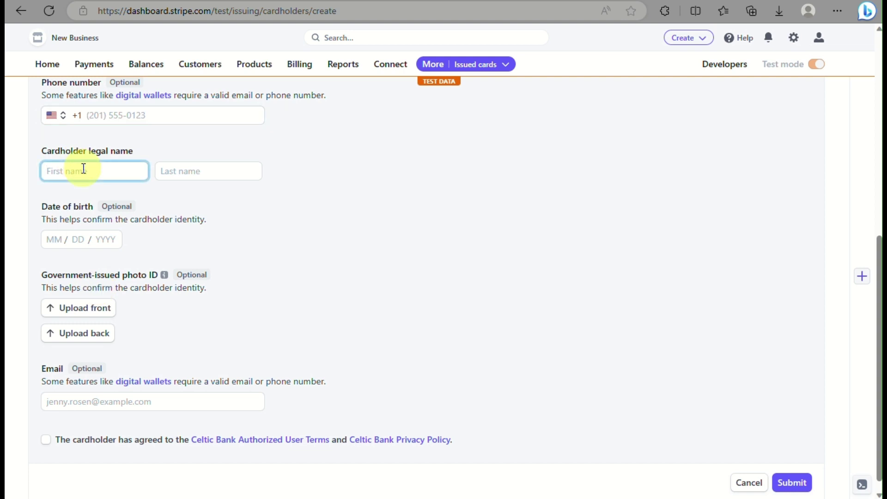
click(174, 171)
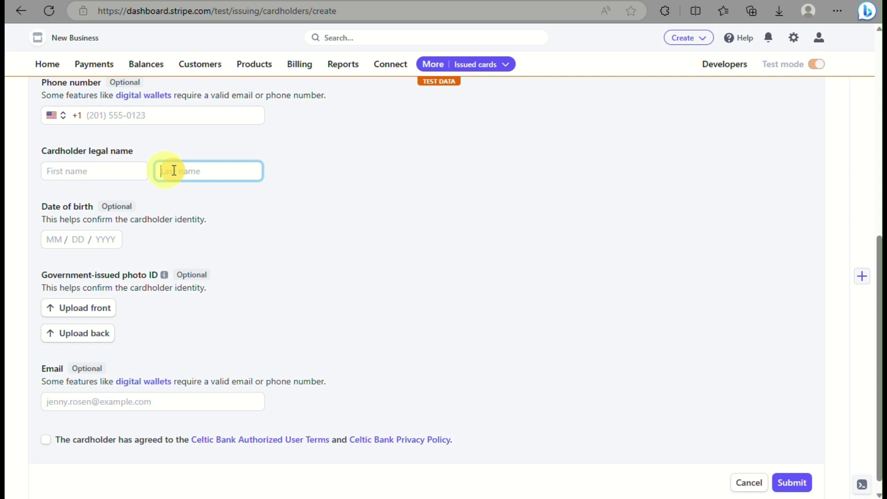
click(67, 243)
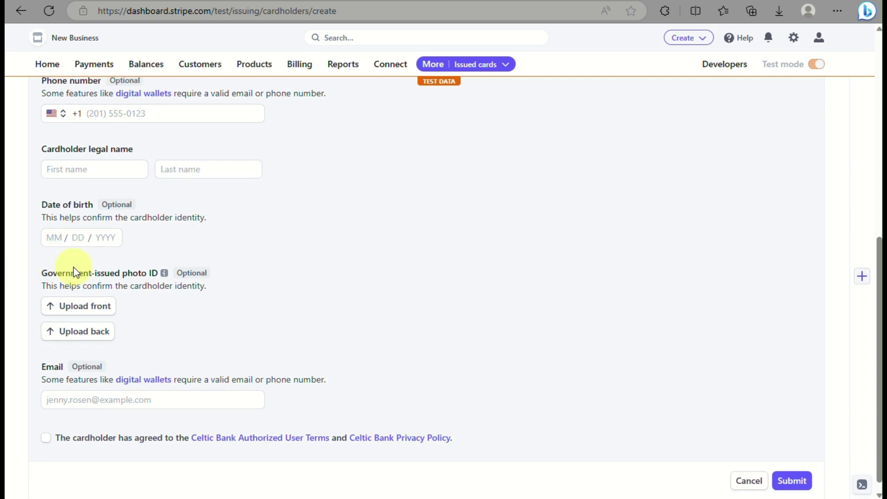
scroll(74, 271, down, 1)
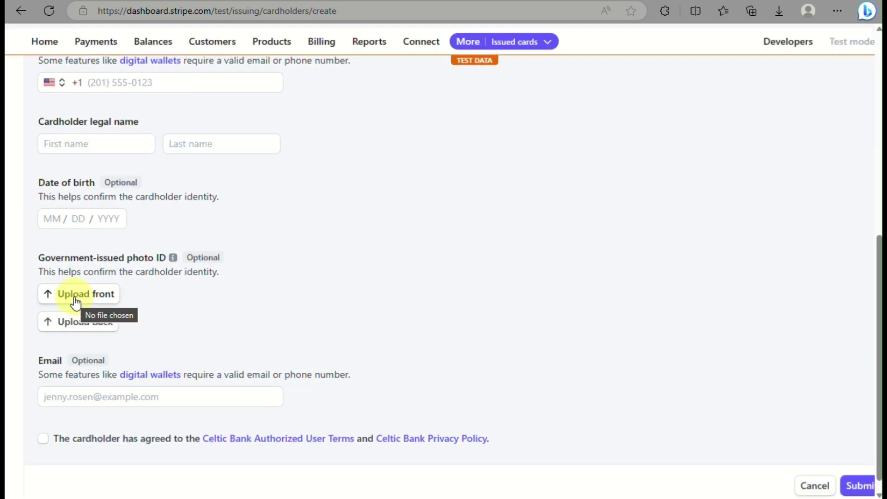
key(ctrl+plus)
key(ctrl+plus)
key(ctrl+plus)
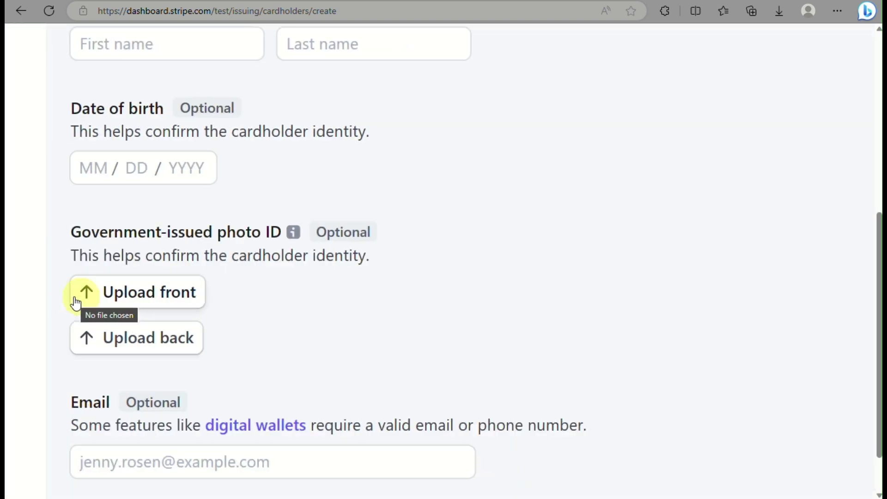
mouse_move(295, 236)
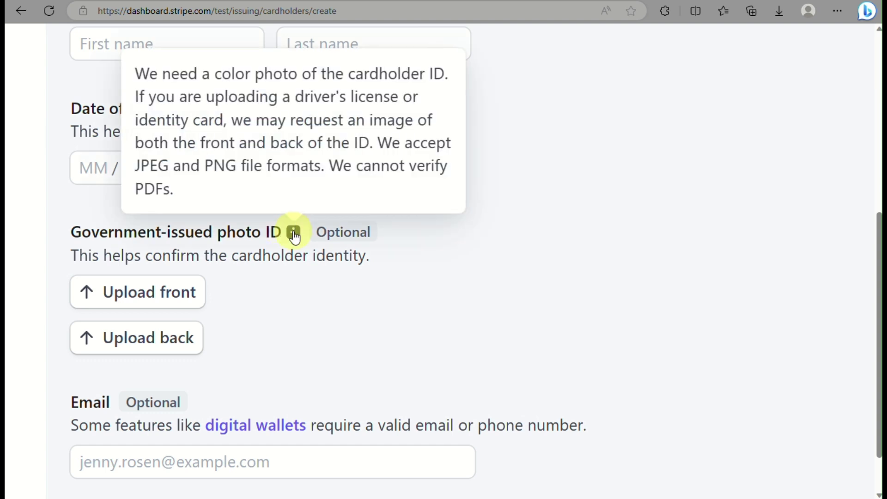
key(ctrl+minus)
key(ctrl+minus)
key(ctrl+minus)
key(ctrl+minus)
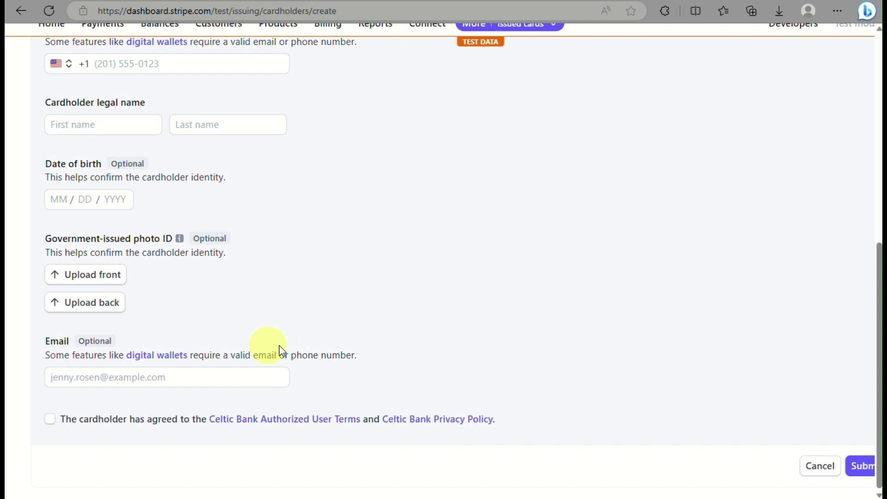
key(ctrl+plus)
key(ctrl+plus)
key(ctrl+plus)
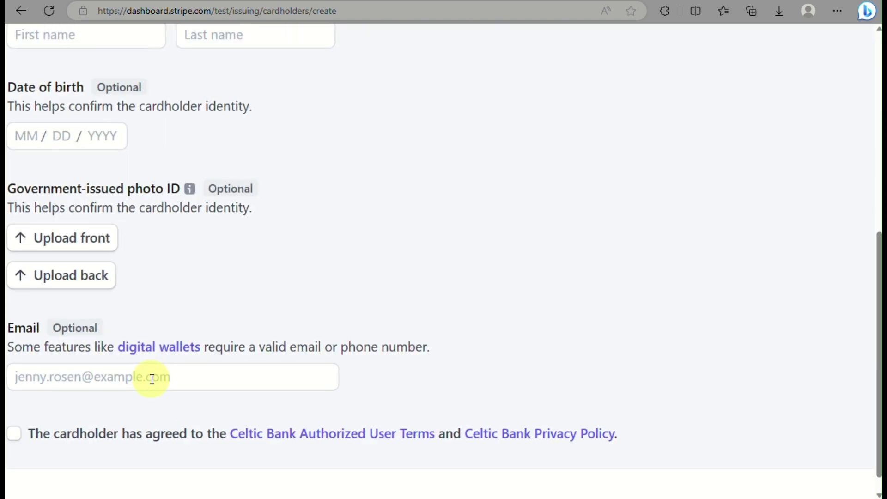
key(ctrl+minus)
key(ctrl+minus)
key(ctrl+minus)
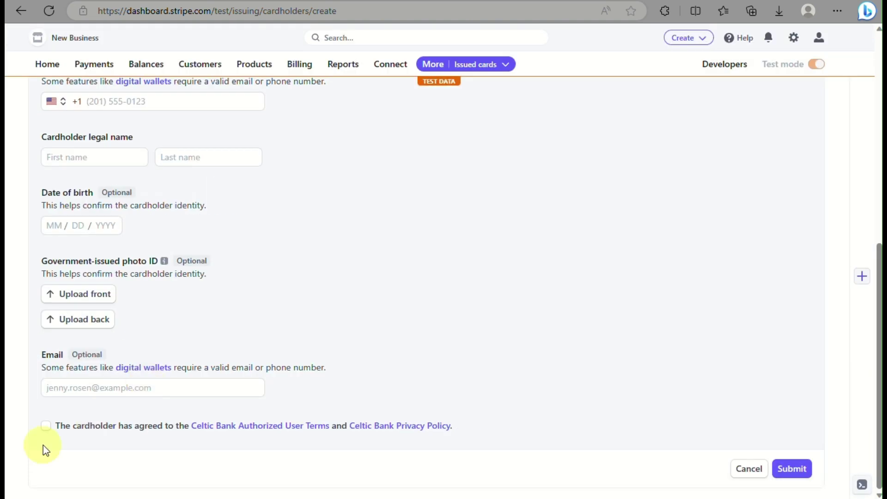
Accept the Celtic Bank terms and submit the new cardholder
click(44, 426)
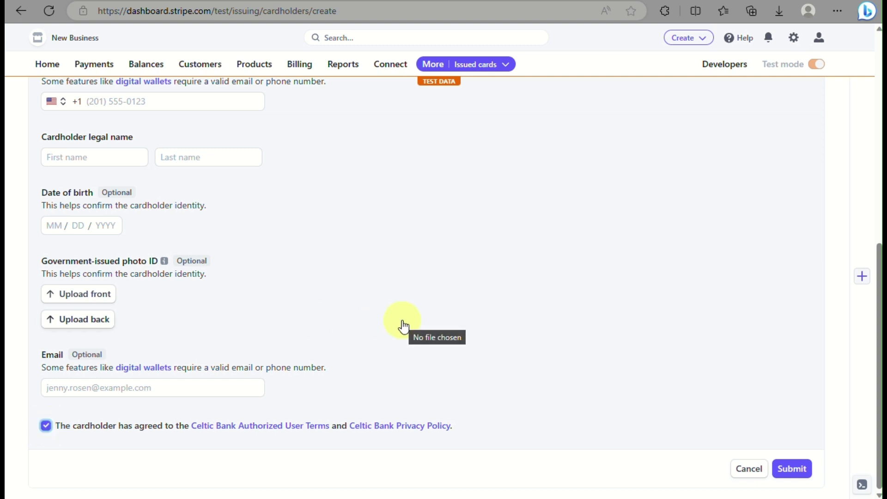
scroll(401, 323, up, 10)
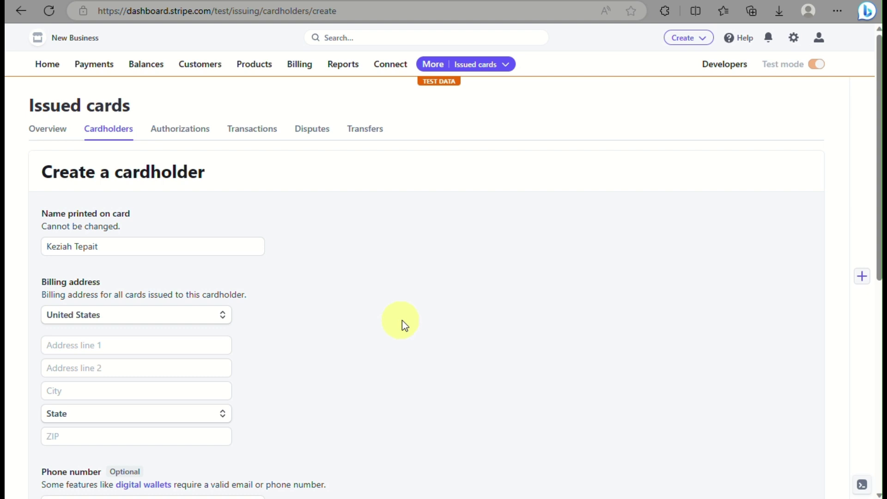
scroll(438, 258, down, 15)
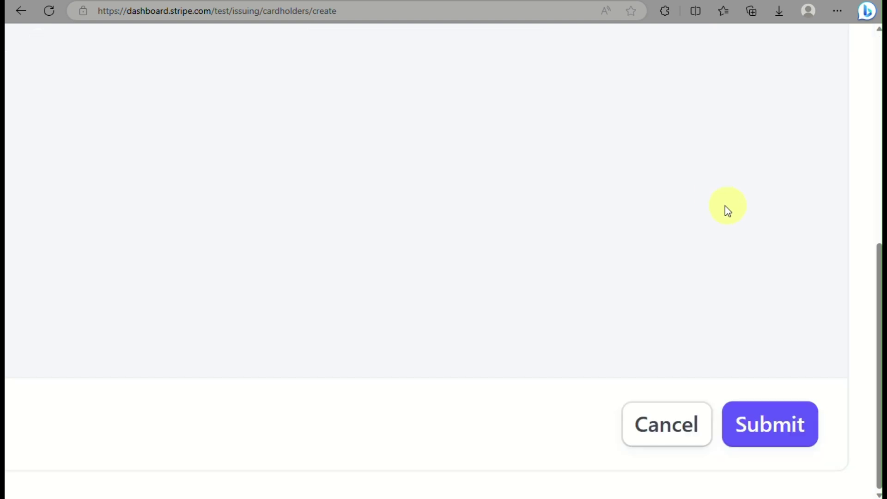
click(758, 423)
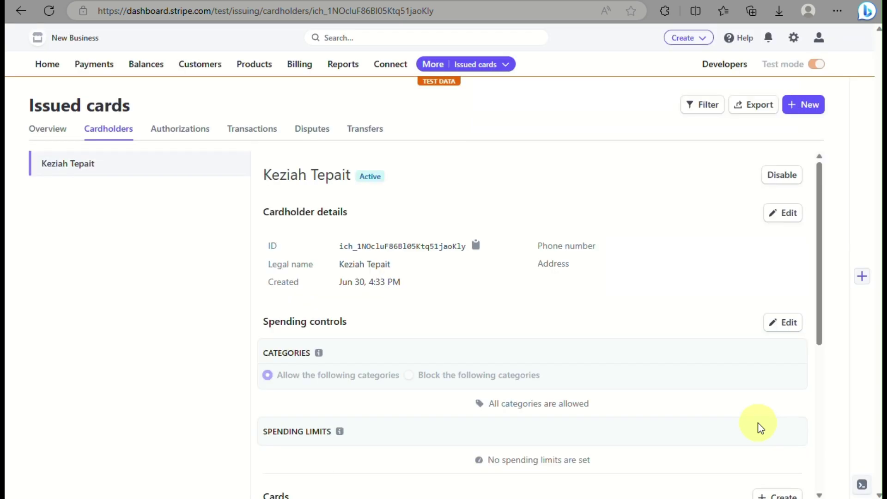
scroll(759, 427, down, 3)
scroll(760, 427, up, 2)
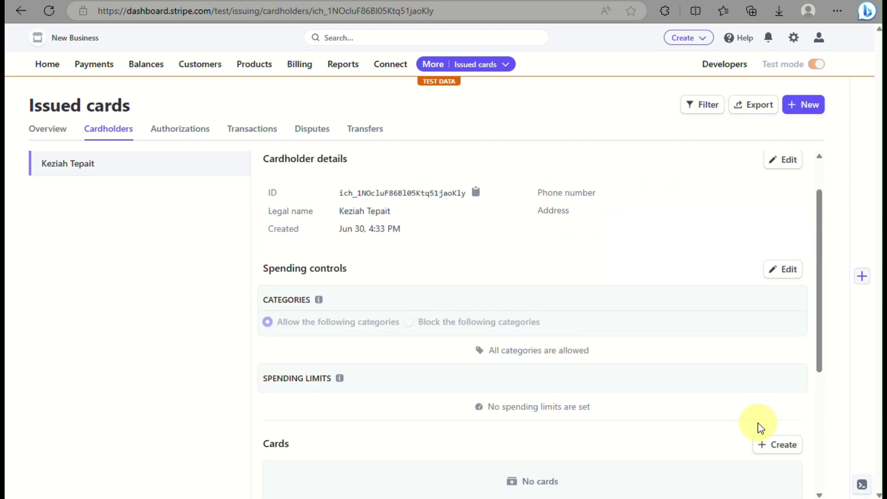
scroll(760, 427, down, 2)
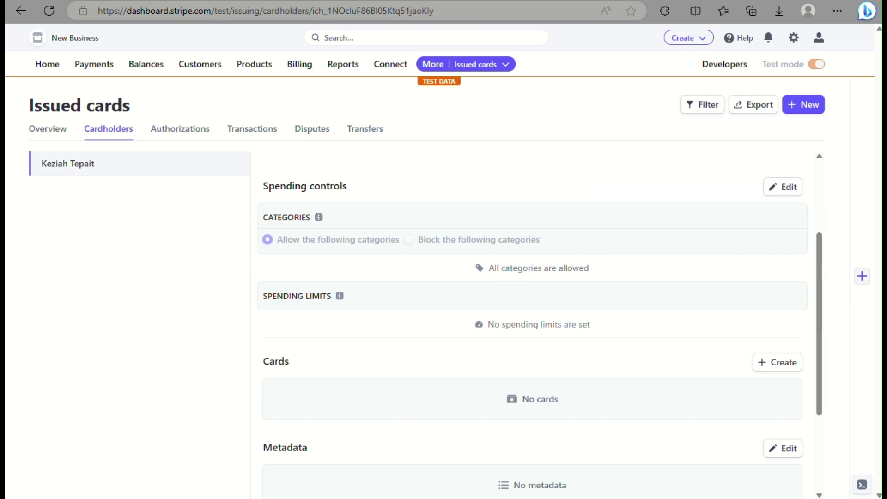
scroll(634, 287, up, 1)
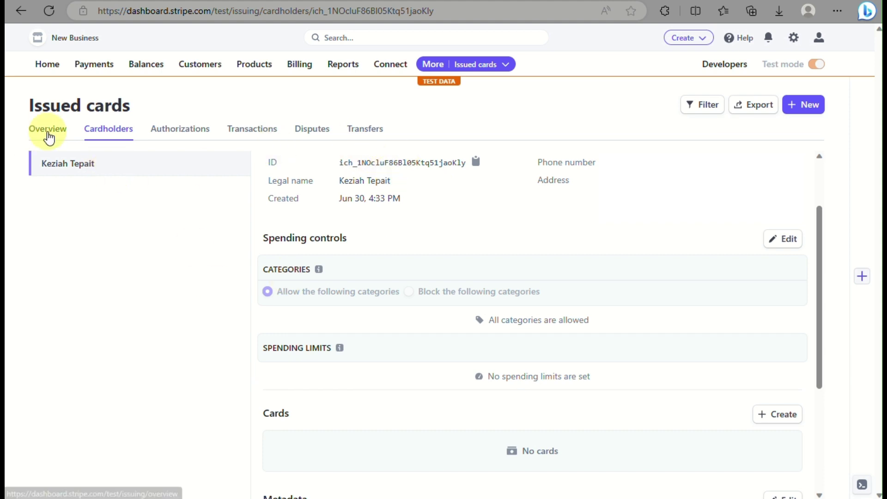
Return to the Issuing overview and expand 'Create a card and run a test authorization'
click(48, 136)
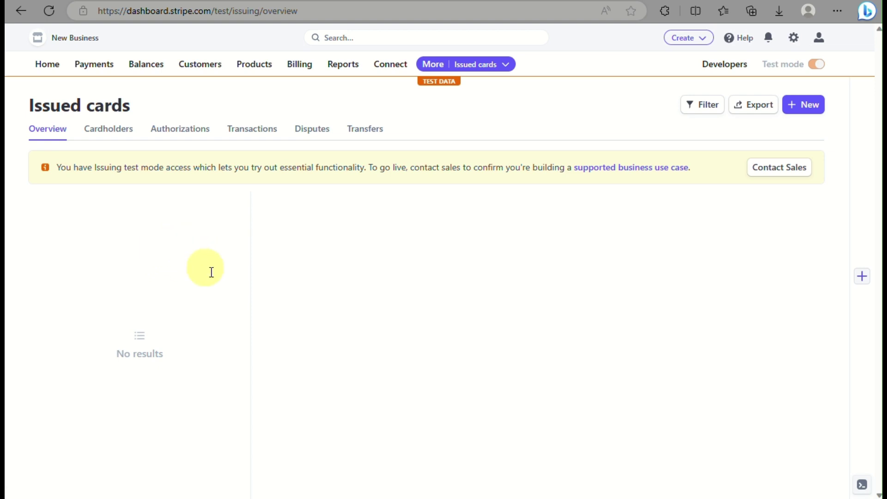
scroll(228, 382, down, 1)
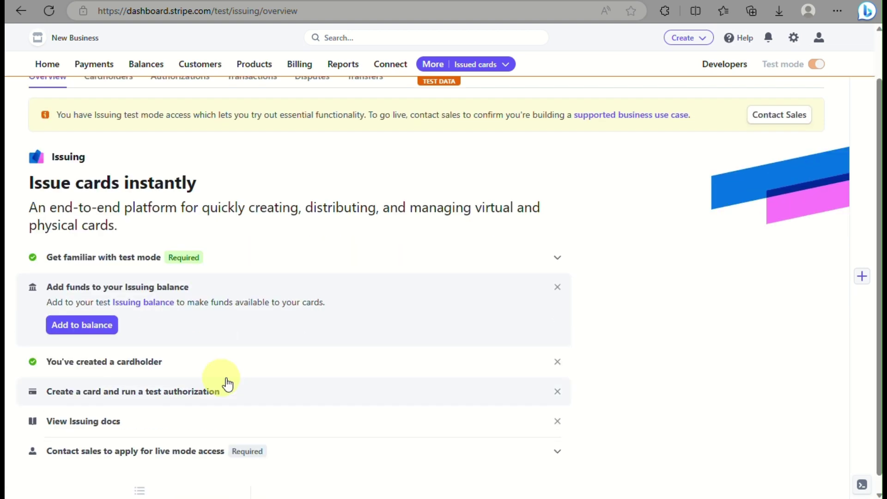
click(194, 391)
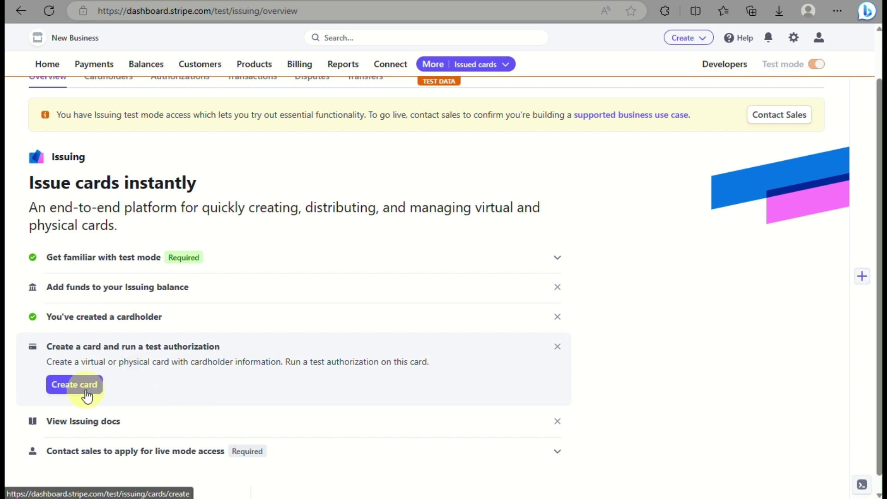
Create an activated Virtual card for the new cardholder
click(74, 384)
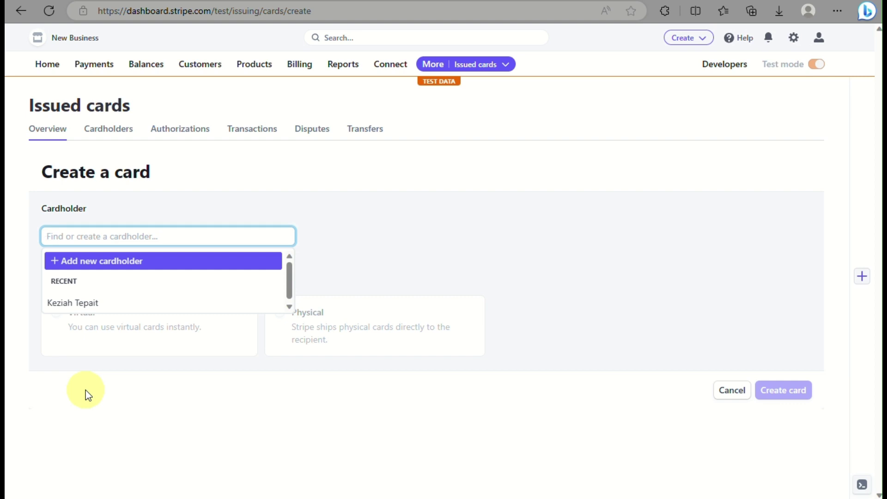
click(81, 302)
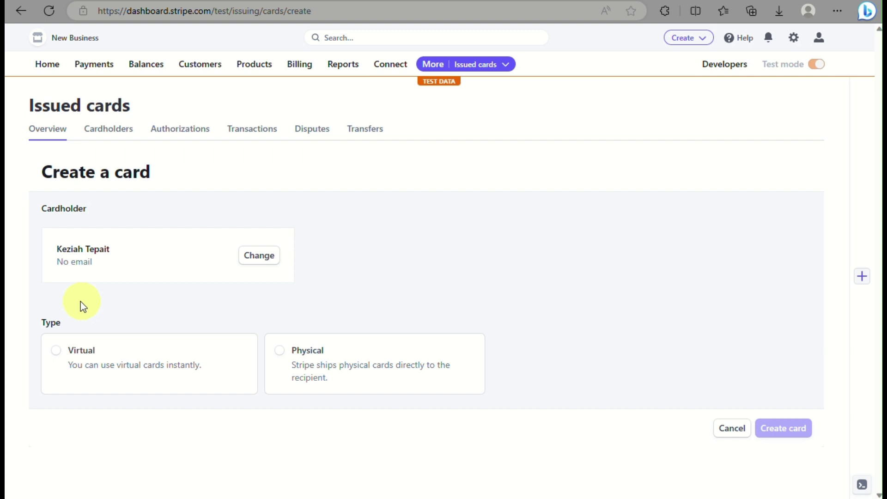
scroll(56, 363, up, 5)
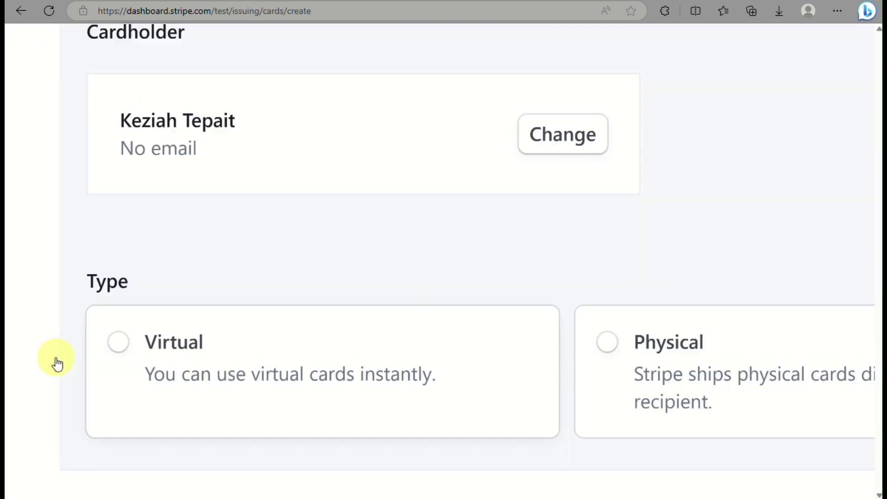
scroll(56, 362, down, 5)
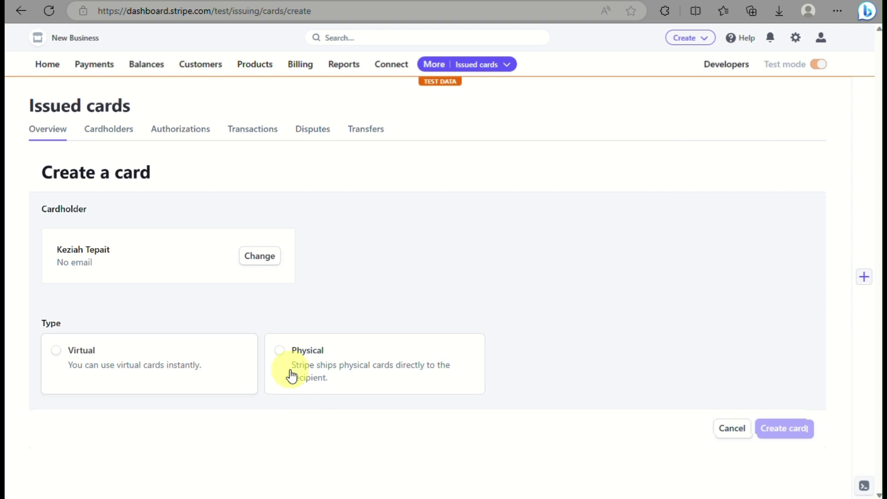
scroll(309, 381, up, 5)
scroll(315, 383, down, 5)
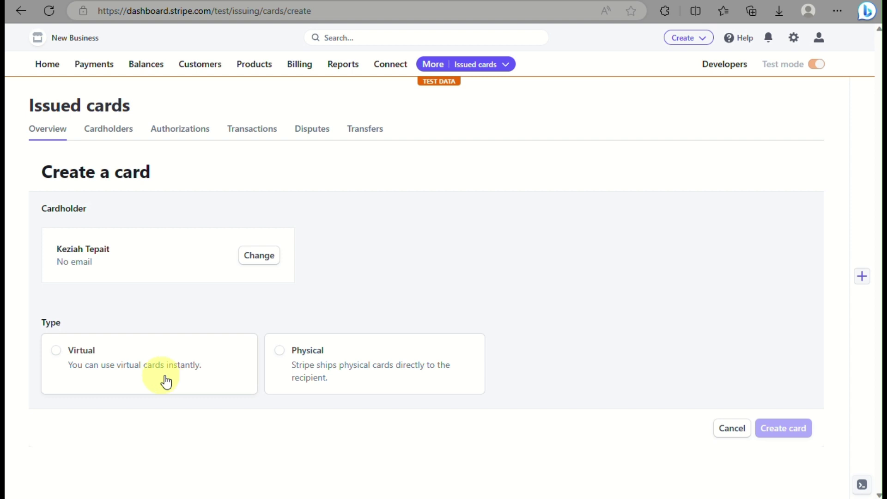
click(66, 354)
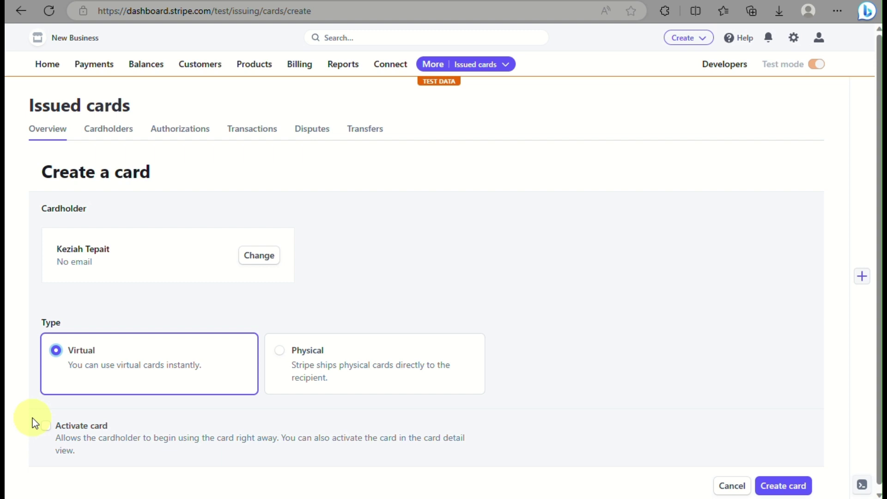
click(44, 425)
click(786, 485)
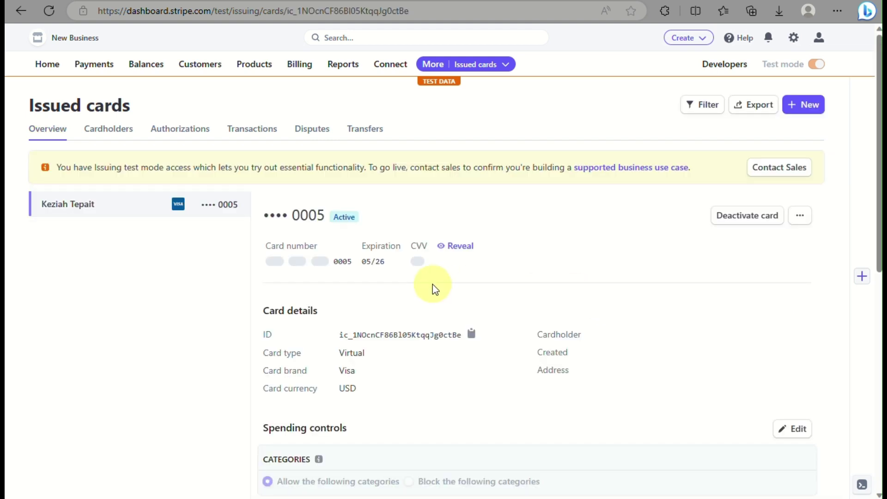
Expand the View Issuing docs checklist step below the new Active Visa card ending 0005
scroll(259, 384, down, 1)
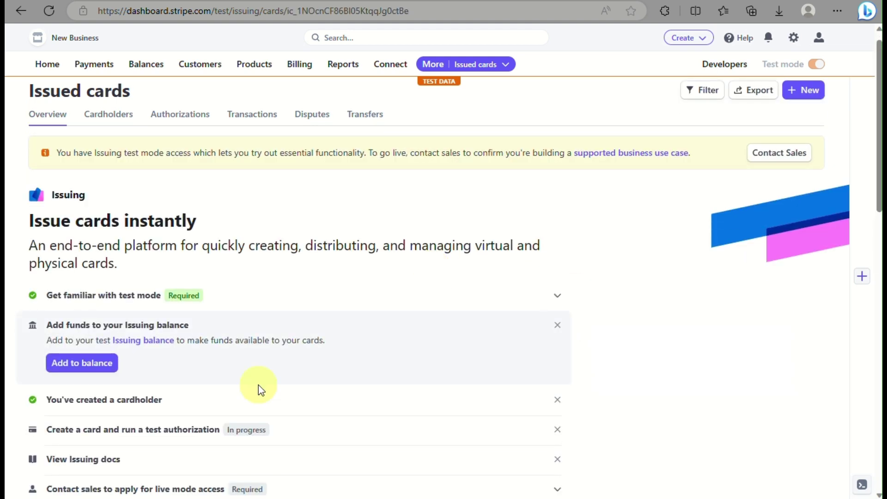
scroll(259, 384, down, 2)
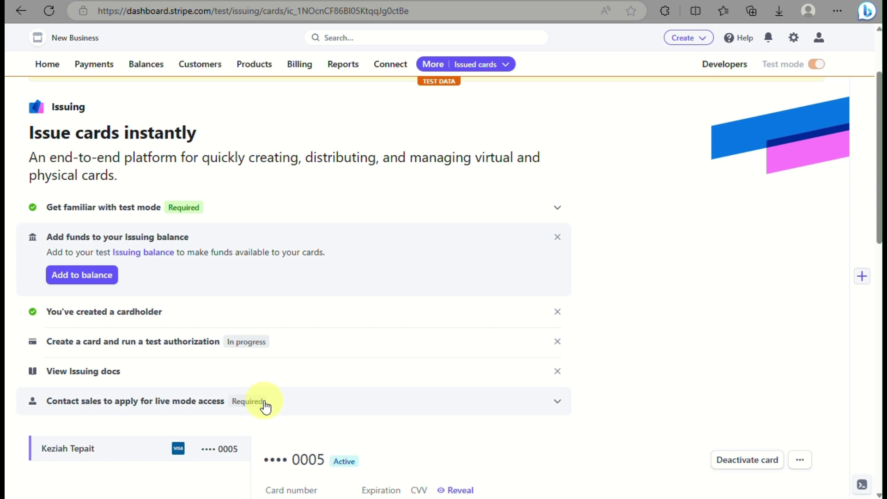
click(259, 380)
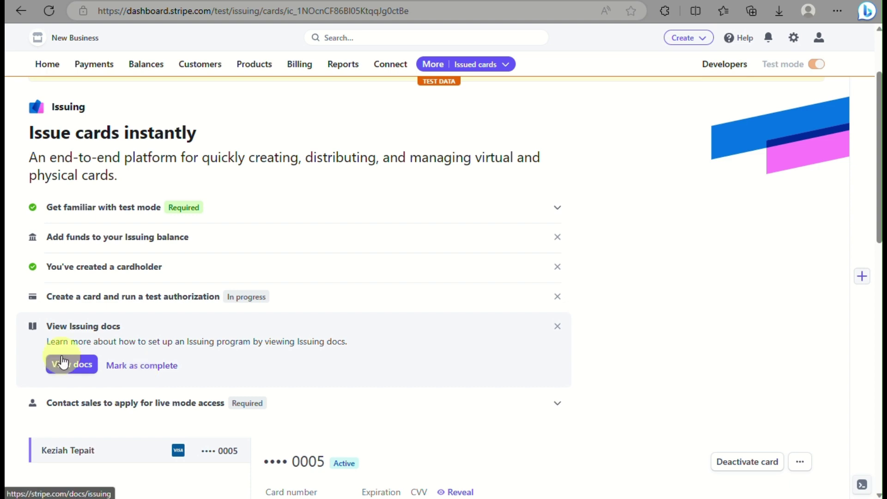
Open the Issuing docs and read through Get started, Manage cards and Guides
click(63, 362)
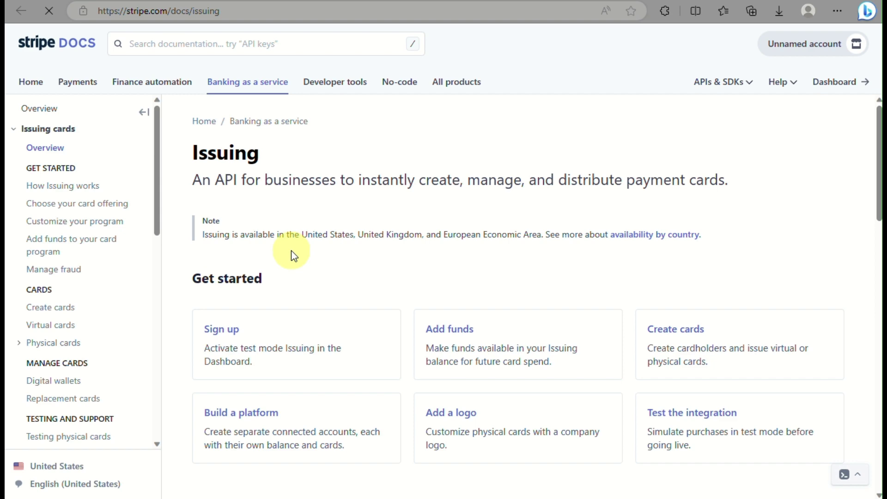
scroll(291, 250, down, 4)
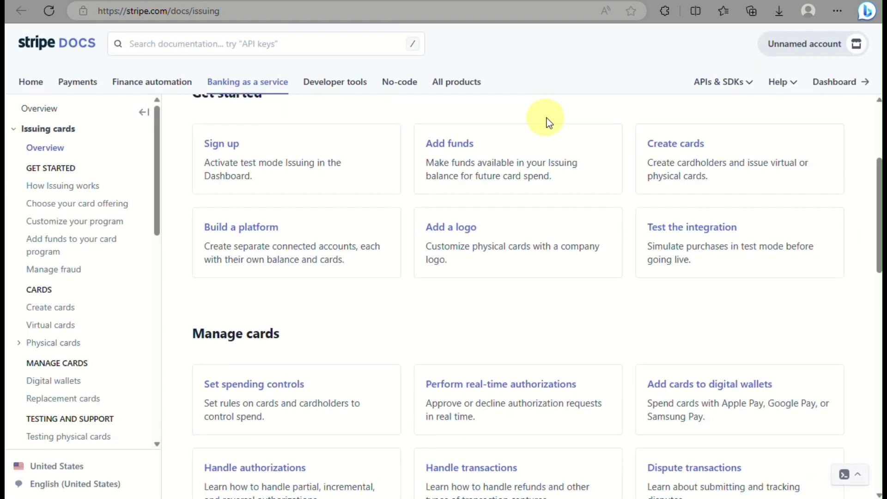
scroll(477, 284, down, 4)
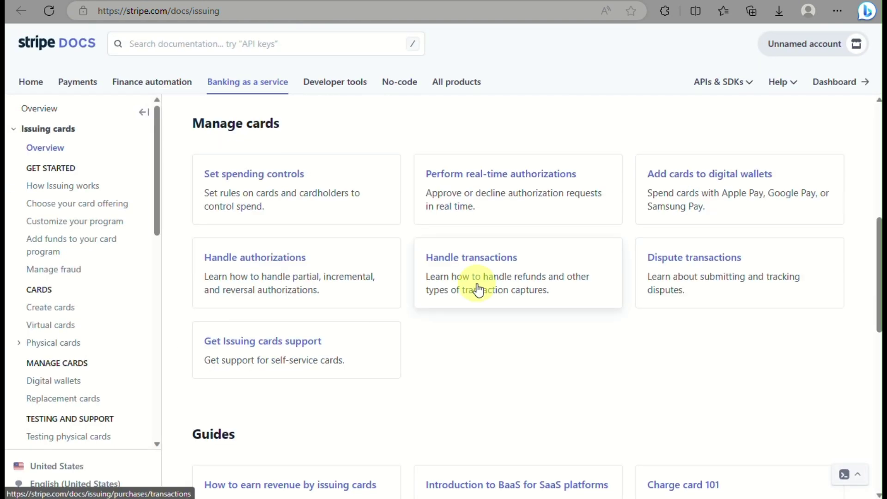
scroll(477, 289, down, 4)
scroll(477, 289, down, 5)
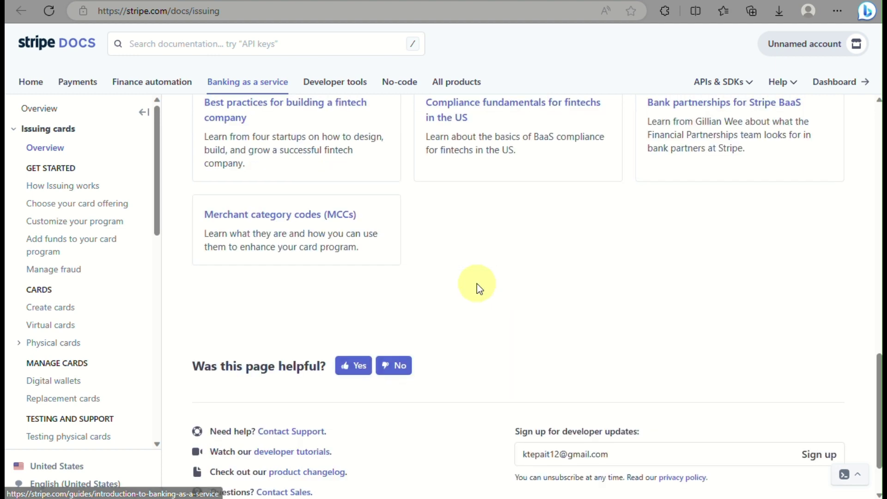
Return to the dashboard tab and review the new virtual card's details
click(436, 1)
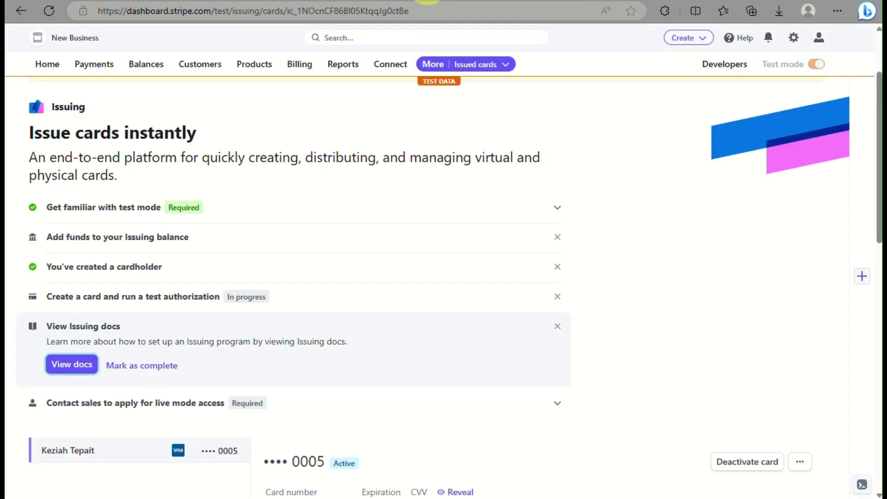
scroll(175, 335, down, 1)
scroll(175, 335, down, 2)
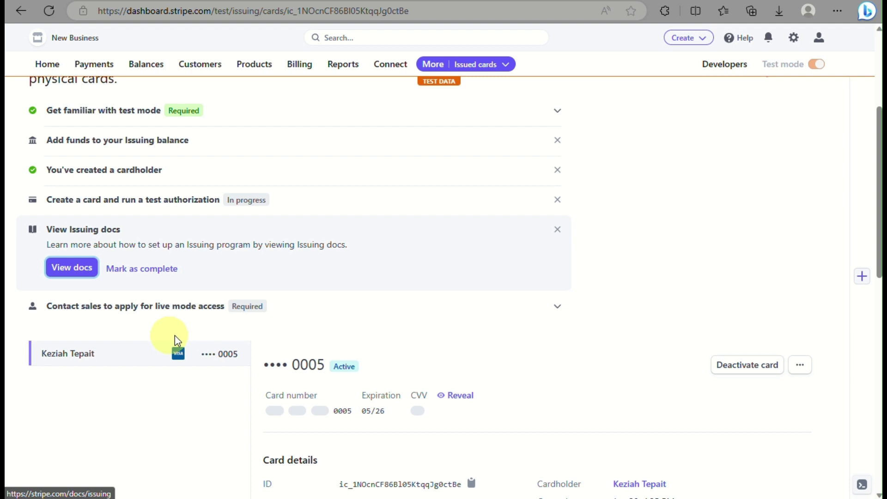
scroll(198, 312, down, 3)
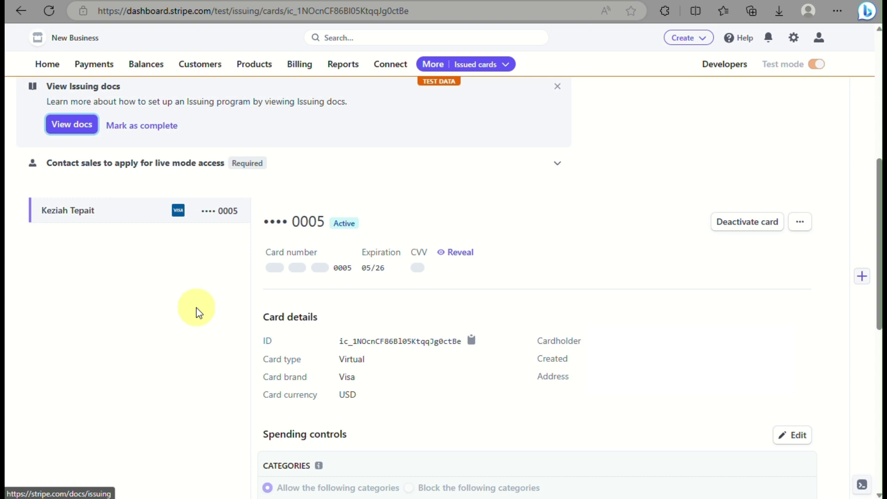
scroll(198, 312, down, 9)
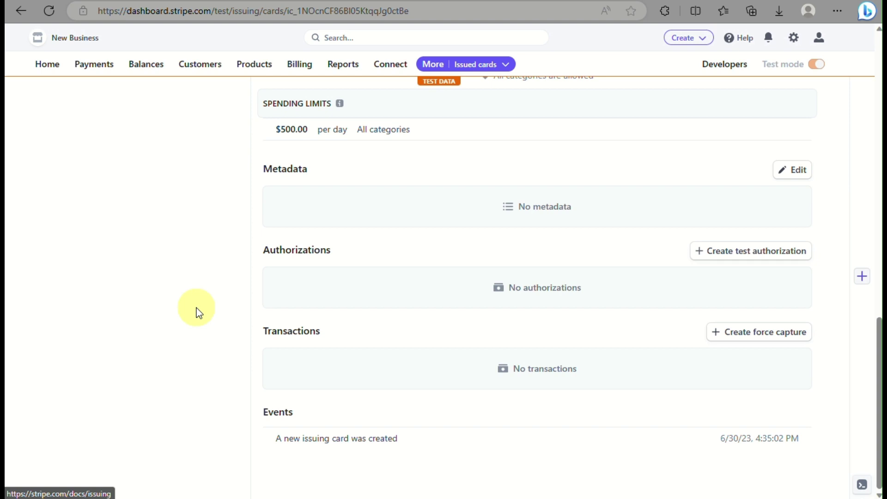
Close the card details and return to the Issued cards Overview checklist
key(Escape)
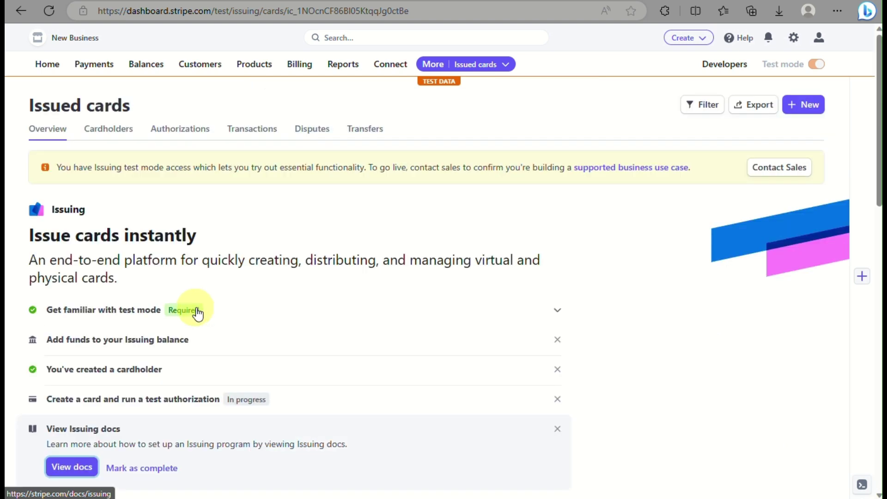
scroll(130, 363, down, 1)
scroll(131, 363, down, 5)
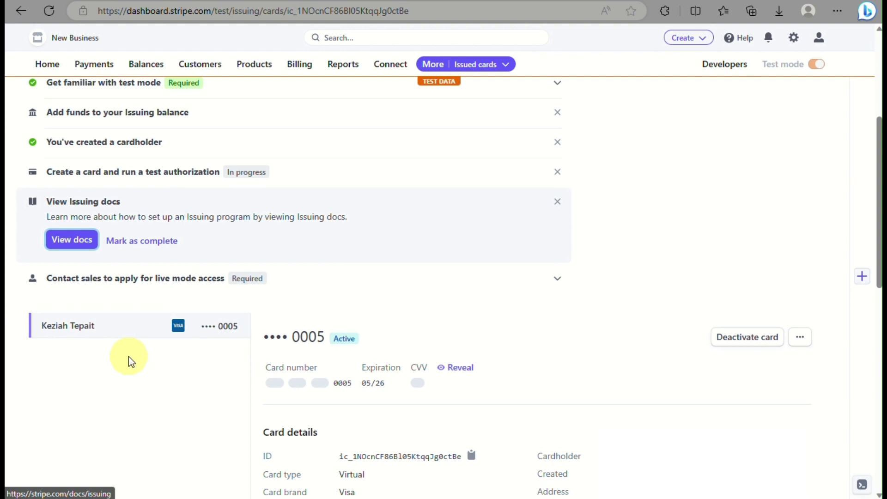
scroll(129, 356, down, 8)
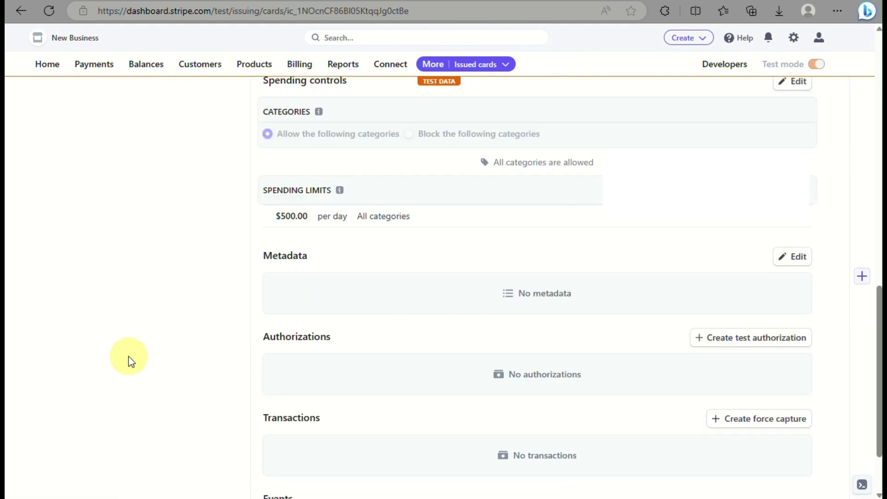
scroll(128, 356, down, 1)
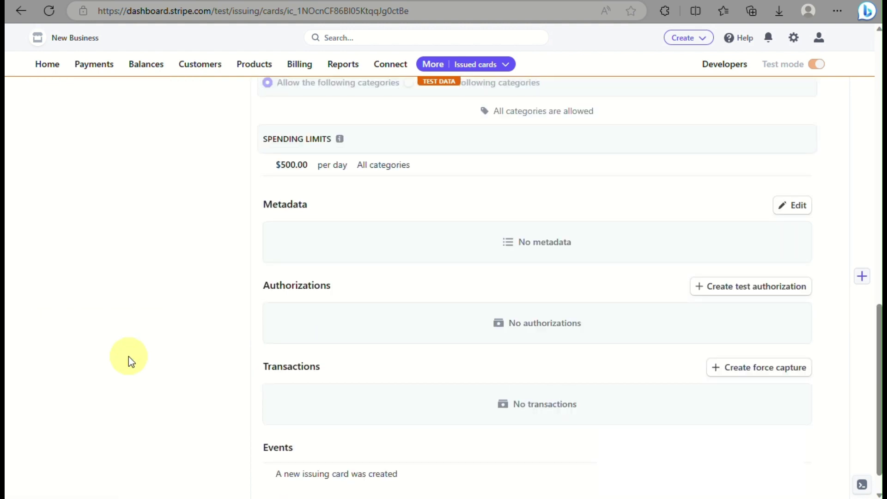
scroll(128, 356, up, 15)
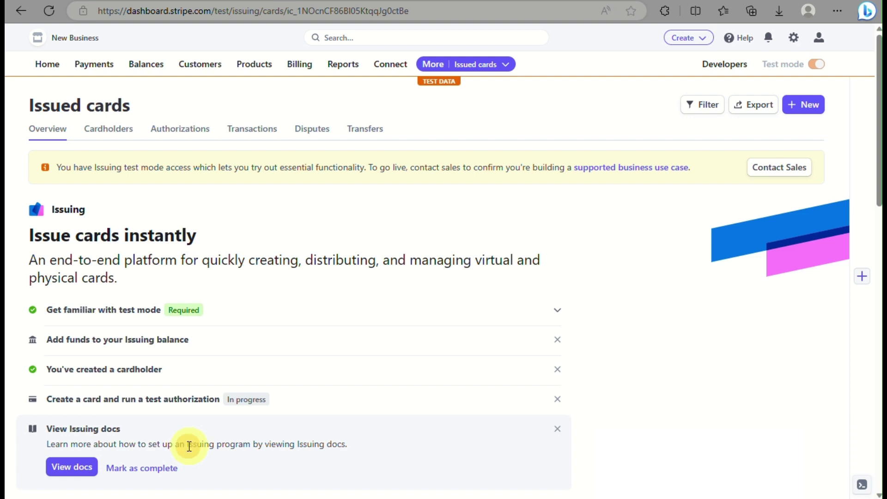
drag(189, 446, 274, 398)
Expand the 'Create a card and run a test authorization' step and start a test authorization
click(274, 398)
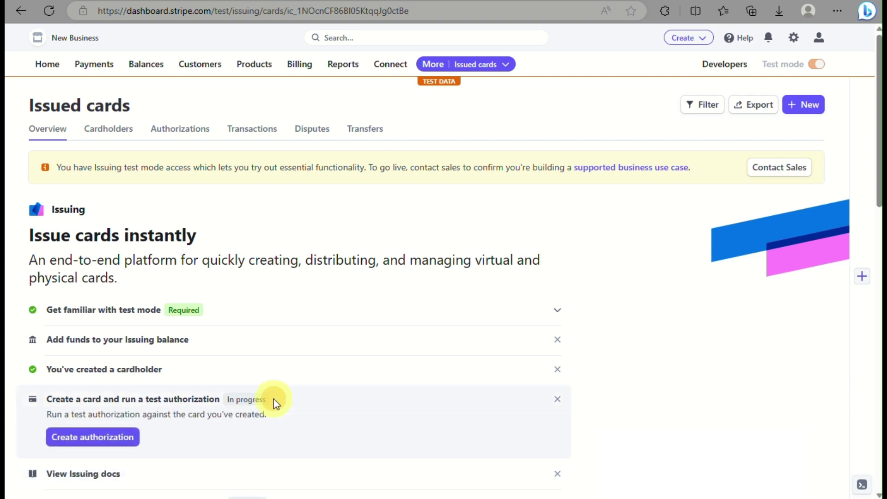
key(ctrl+plus)
key(ctrl+plus)
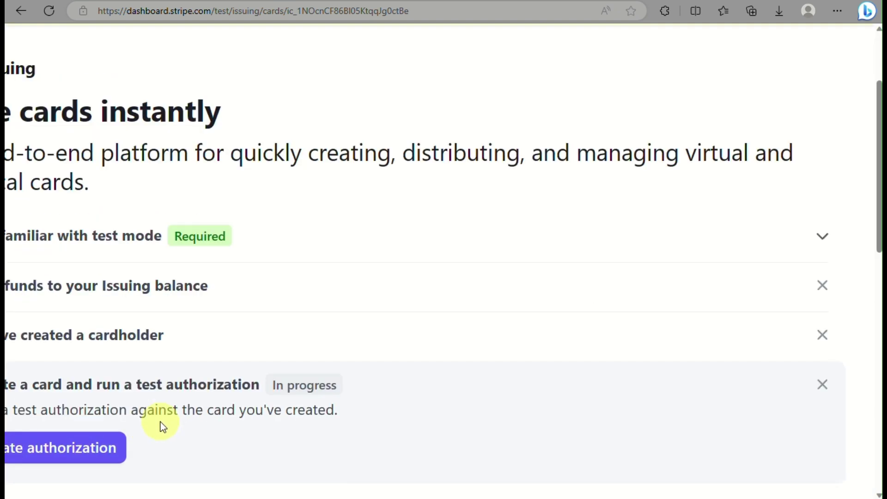
key(ctrl+0)
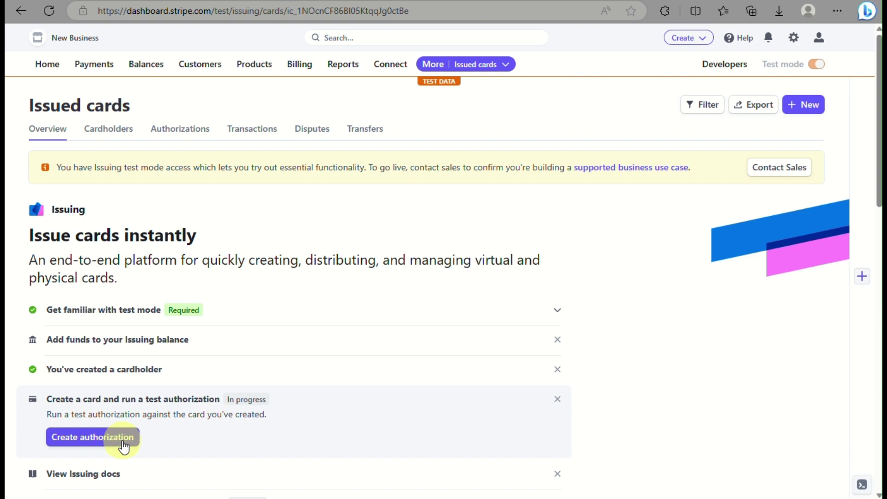
click(124, 446)
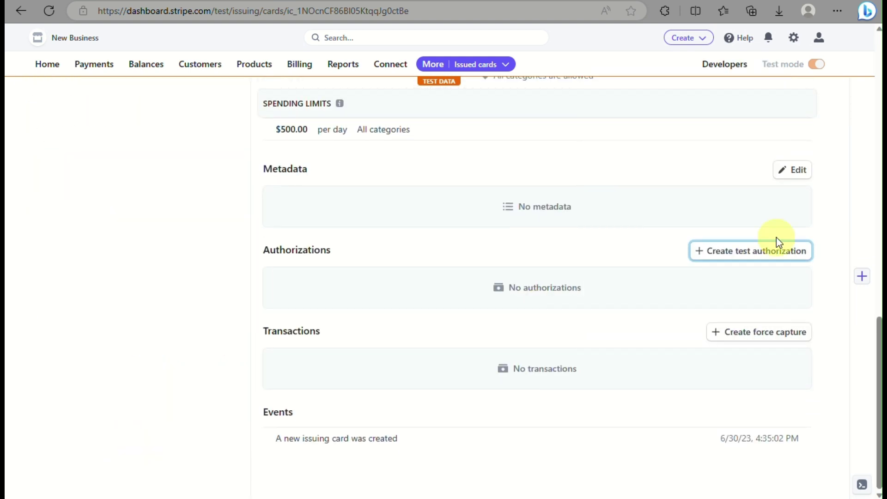
Submit a $10.00 Online test authorization on the card, then return to the Issuing overview
click(765, 252)
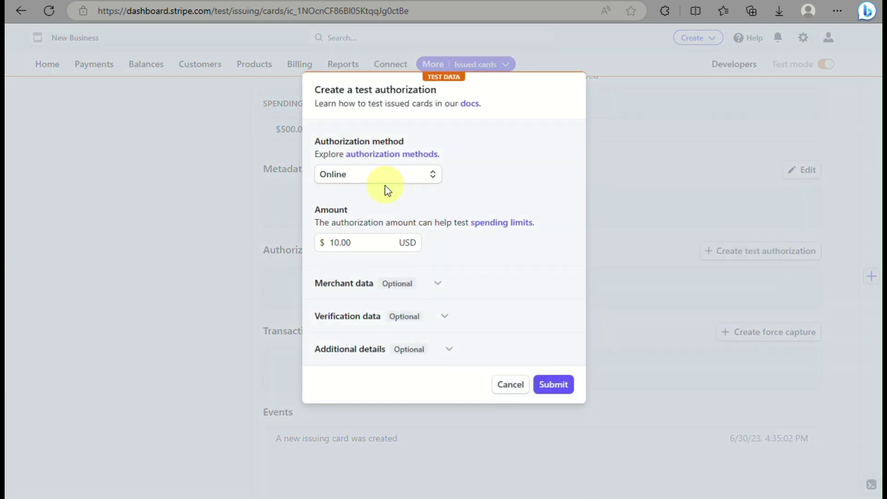
click(393, 177)
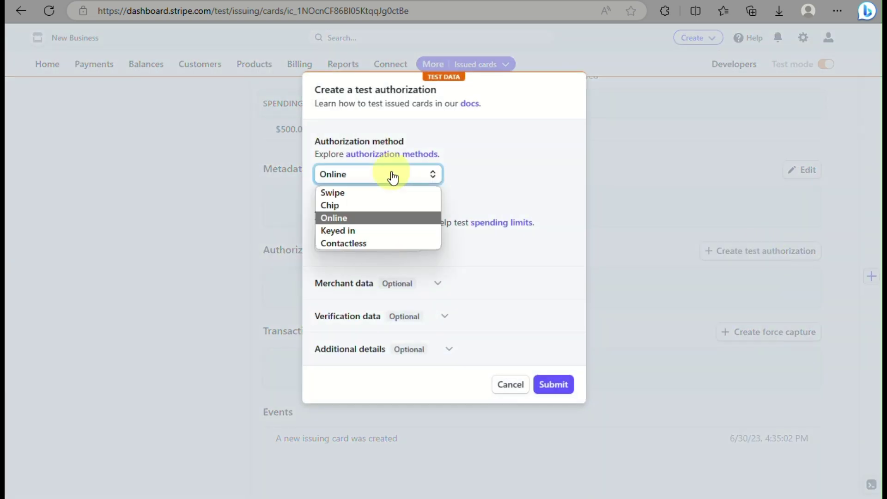
click(354, 220)
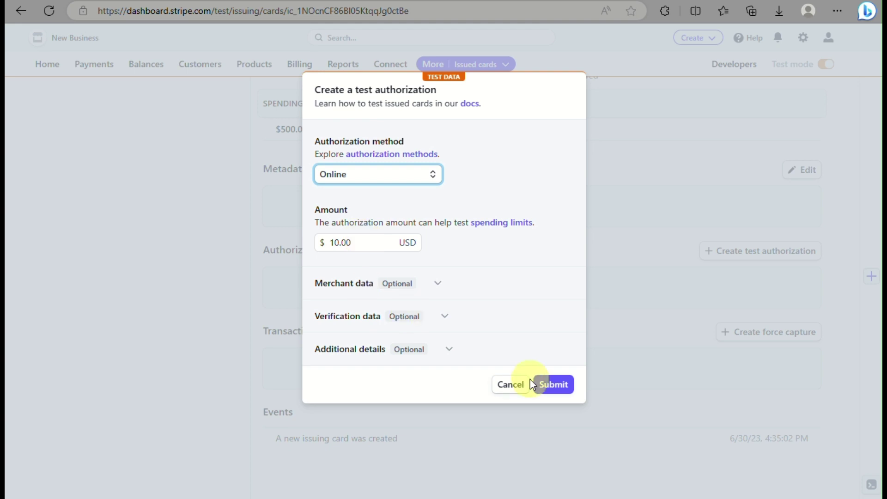
click(559, 390)
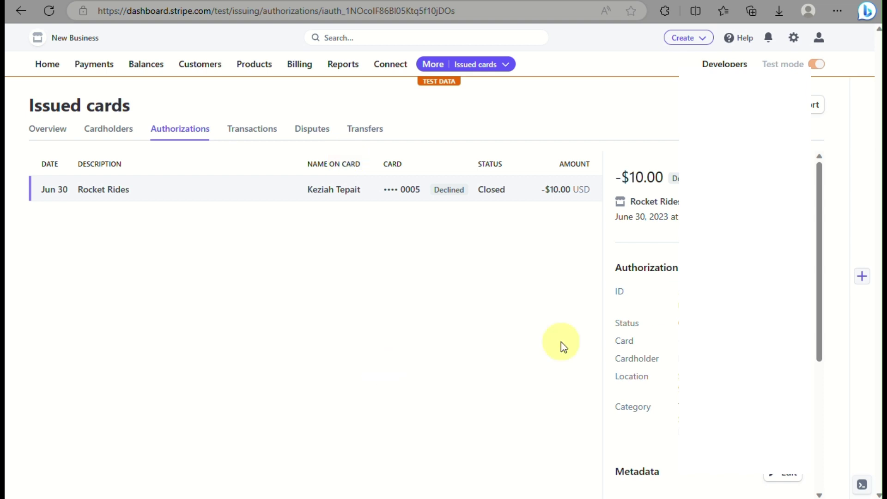
scroll(661, 352, down, 5)
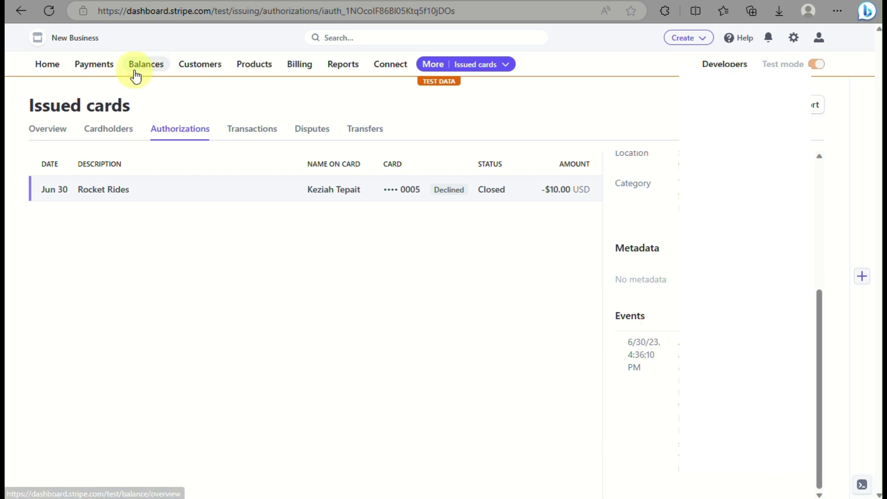
click(58, 131)
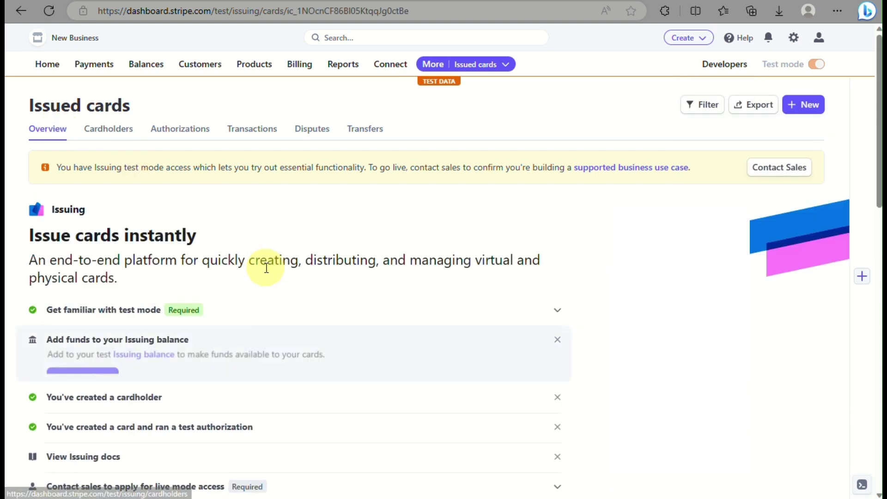
Expand the View Issuing docs and 'Contact sales to apply for live mode access' checklist steps
scroll(265, 271, down, 4)
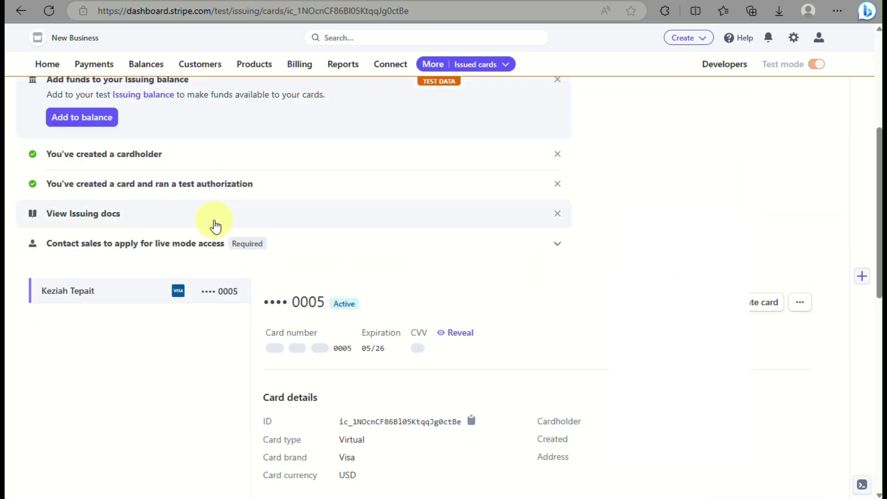
click(215, 221)
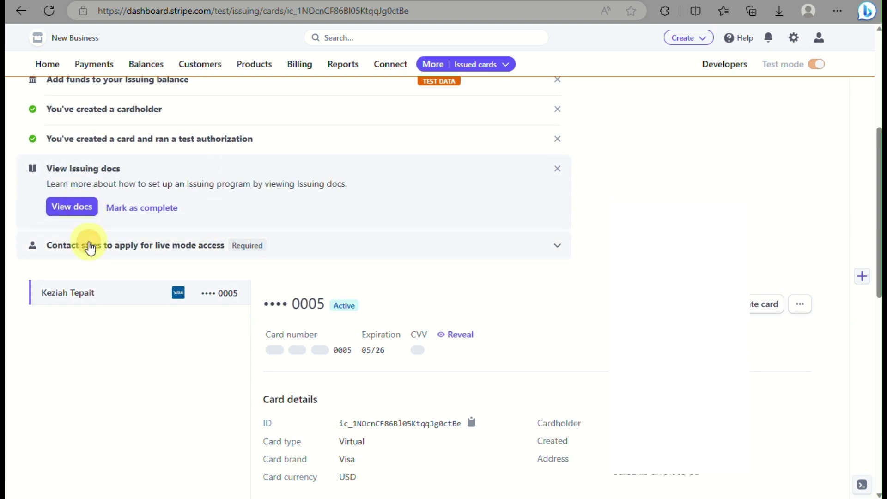
click(90, 245)
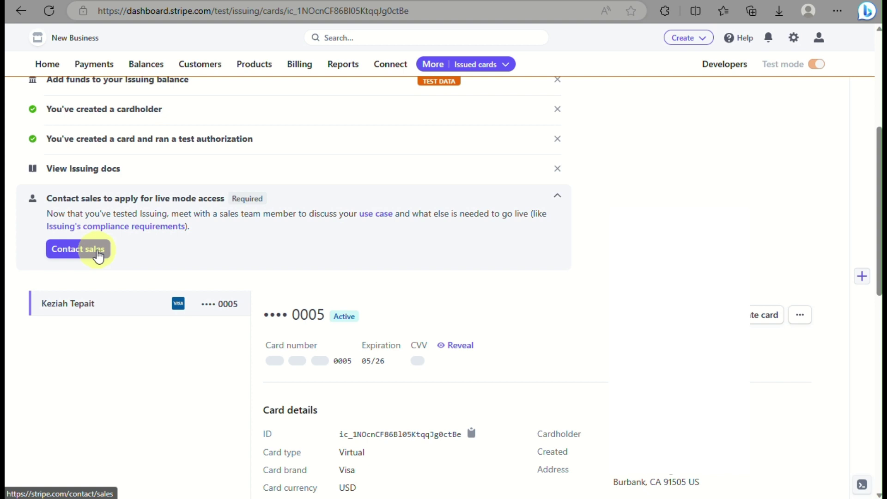
scroll(98, 255, up, 3)
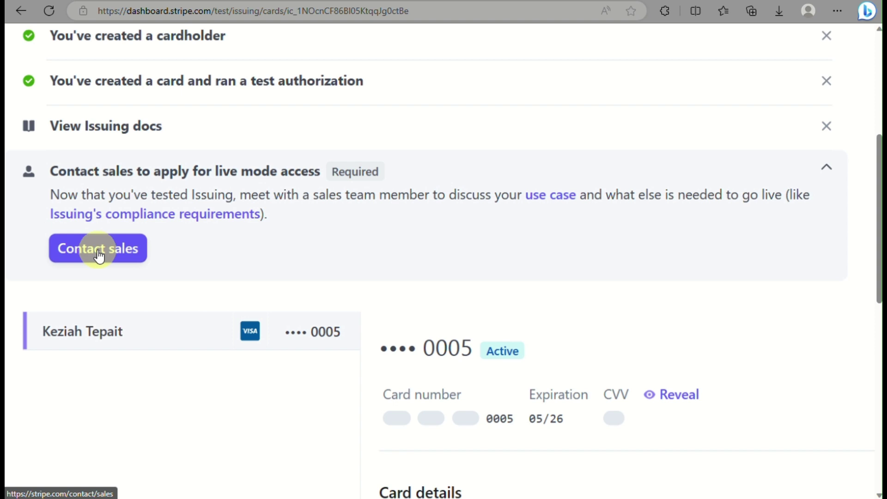
scroll(98, 255, down, 3)
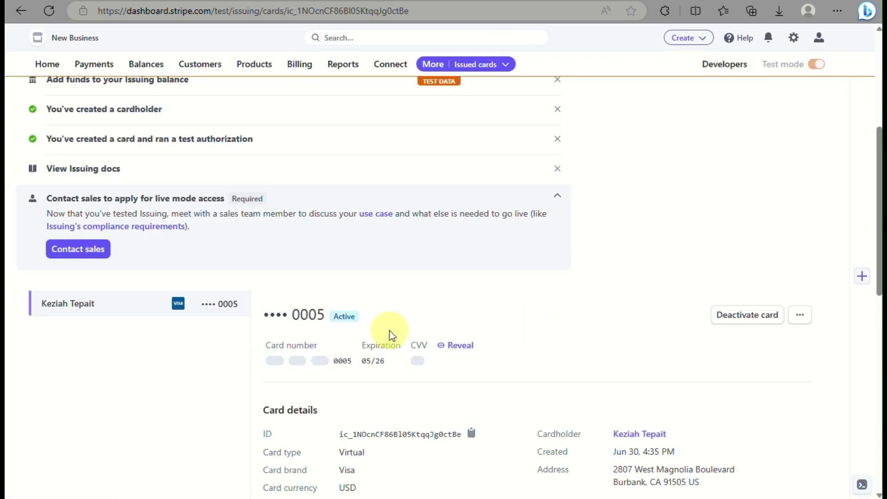
scroll(432, 362, up, 5)
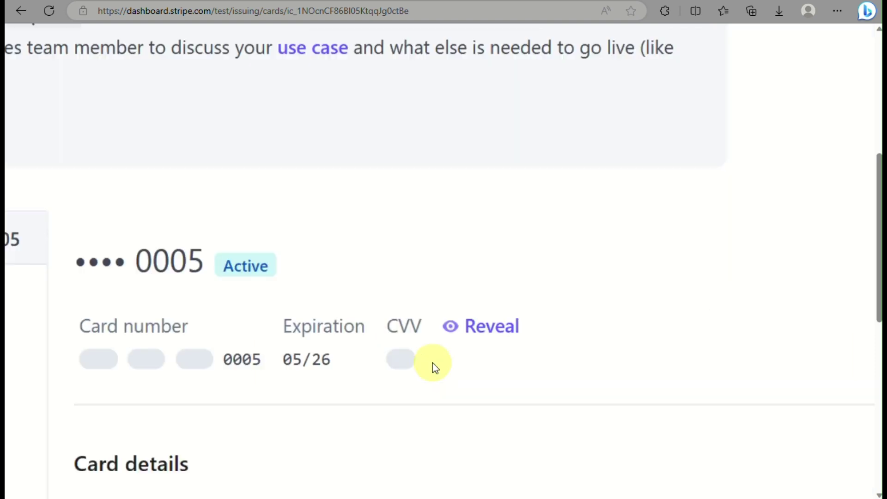
scroll(433, 362, down, 5)
scroll(432, 362, up, 5)
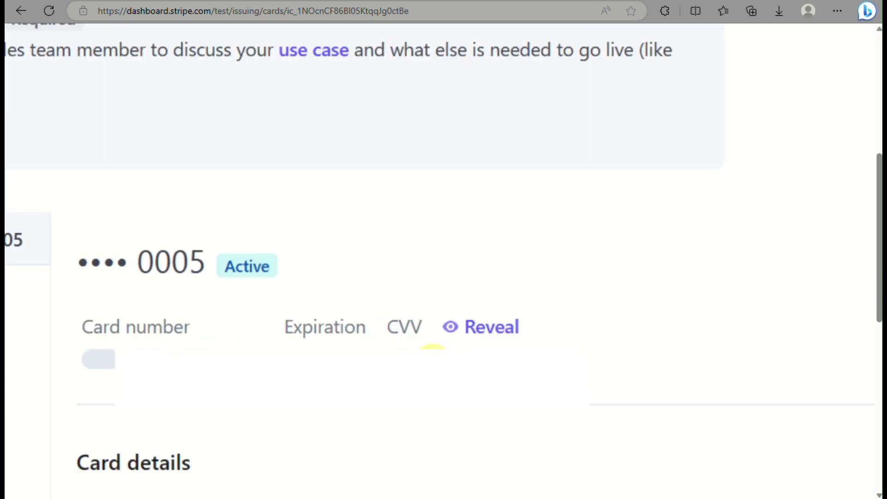
scroll(432, 355, down, 1)
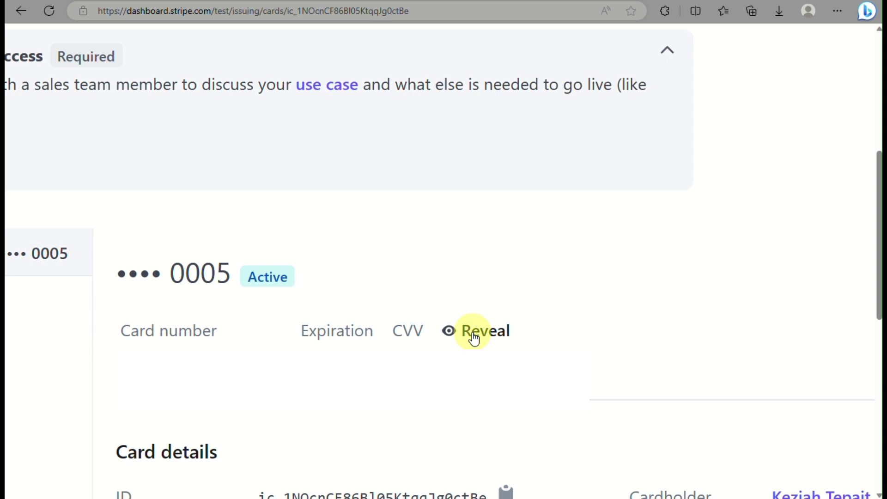
click(474, 336)
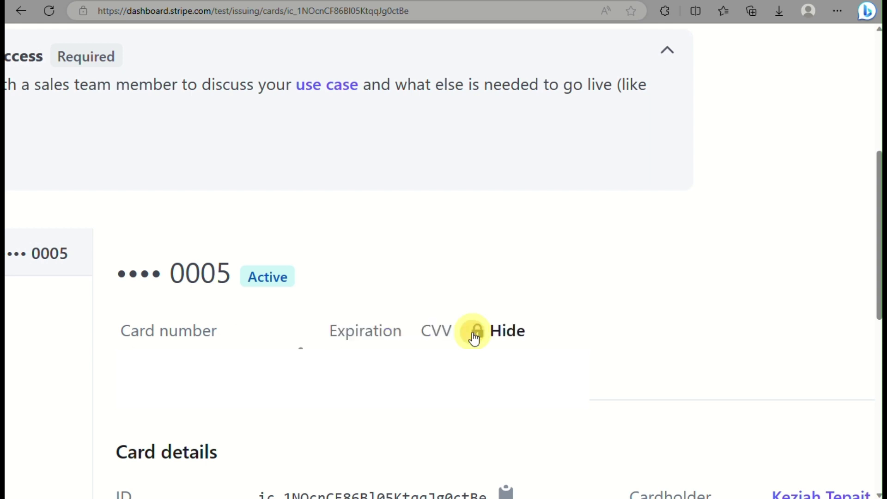
click(473, 337)
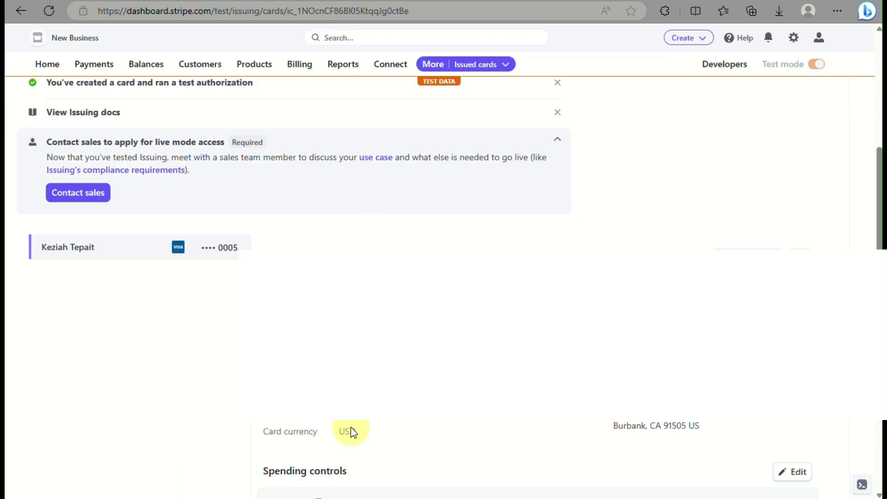
scroll(351, 427, down, 4)
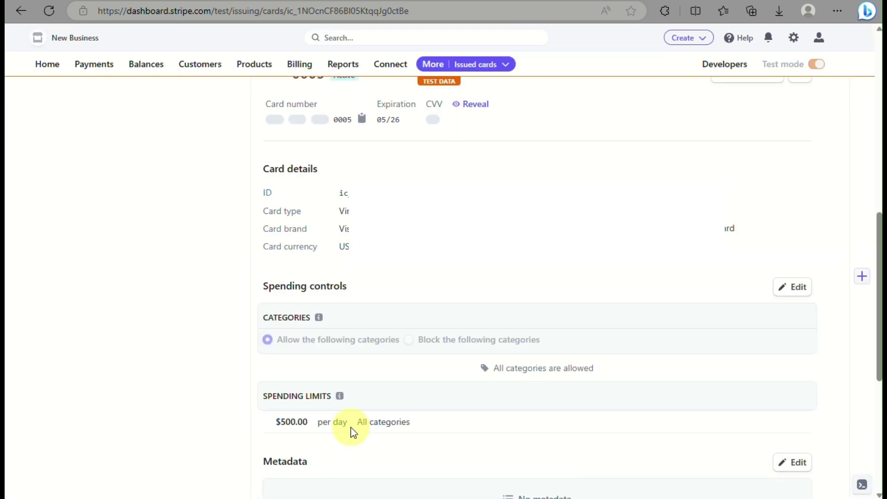
scroll(350, 427, down, 3)
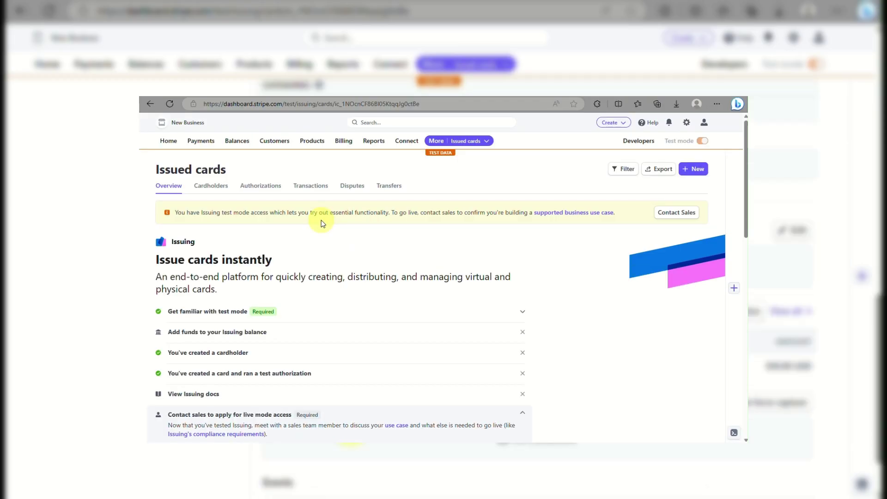